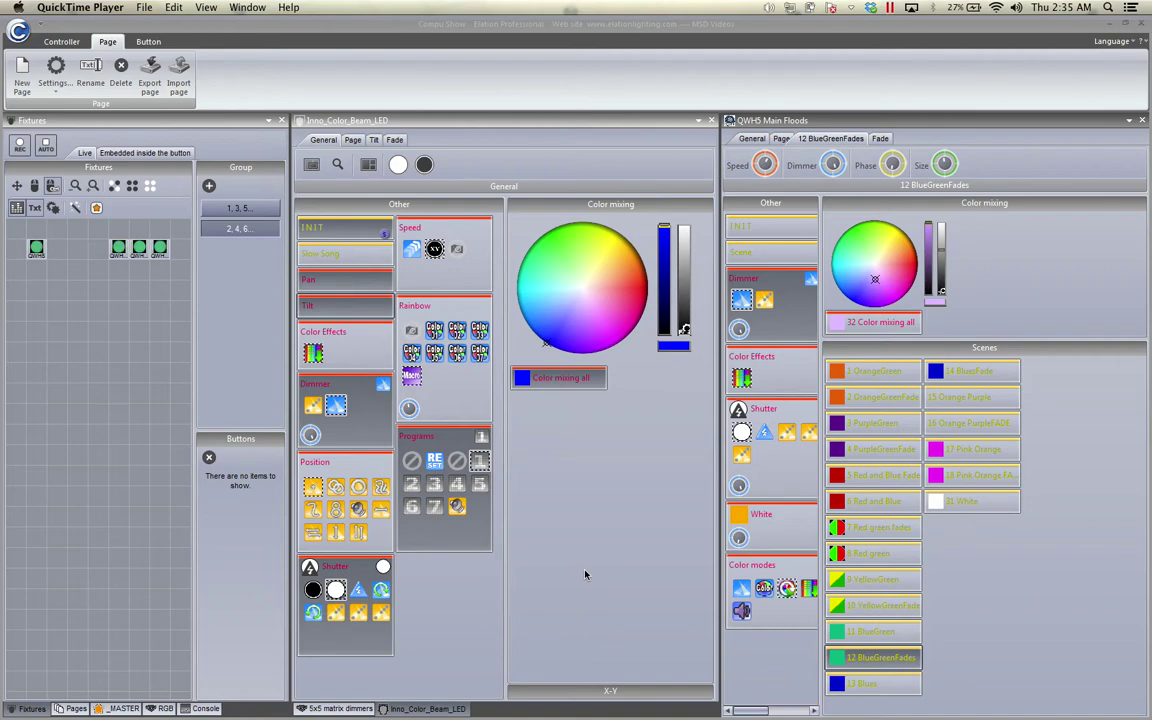
# Step: Open the Patch manager from the fixture patch settings of the Inno_Color_Beam_LED page
pyautogui.click(587, 577)
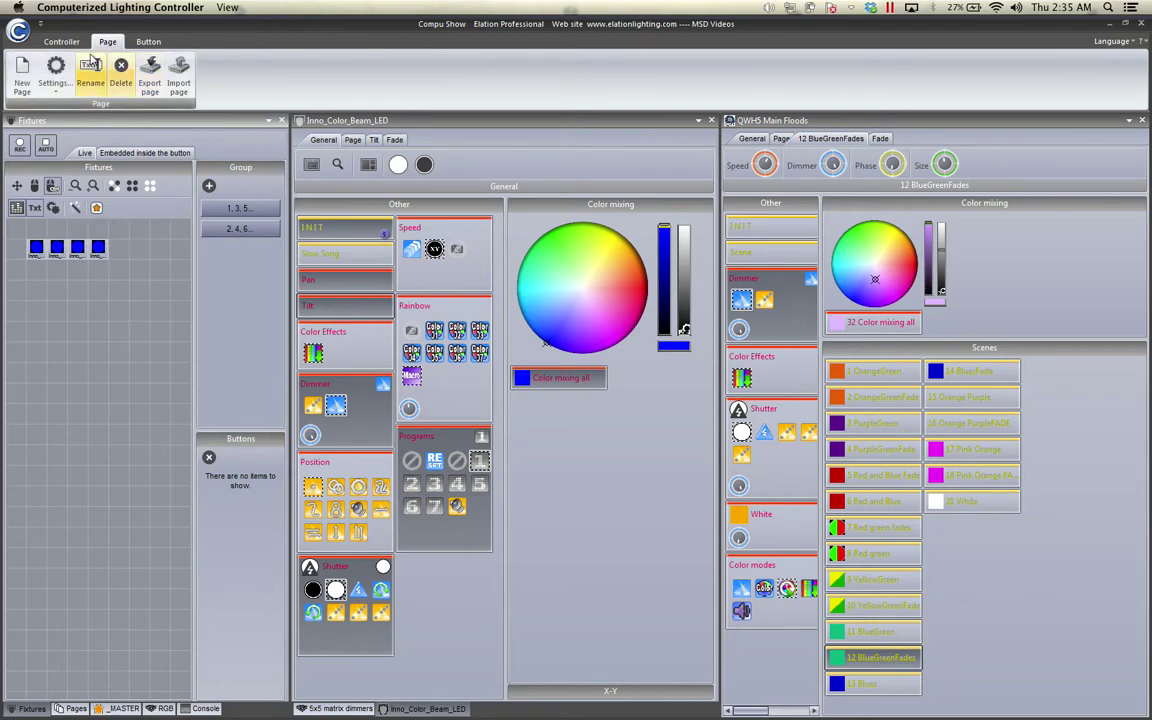
pyautogui.click(55, 70)
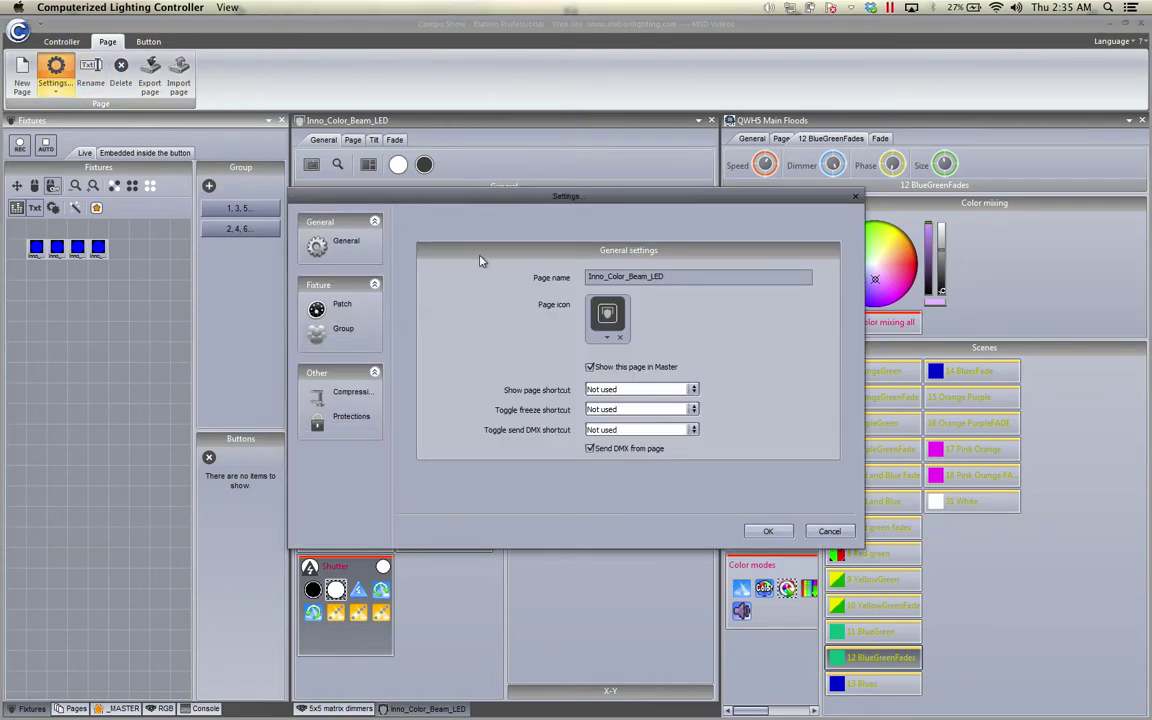
pyautogui.click(342, 308)
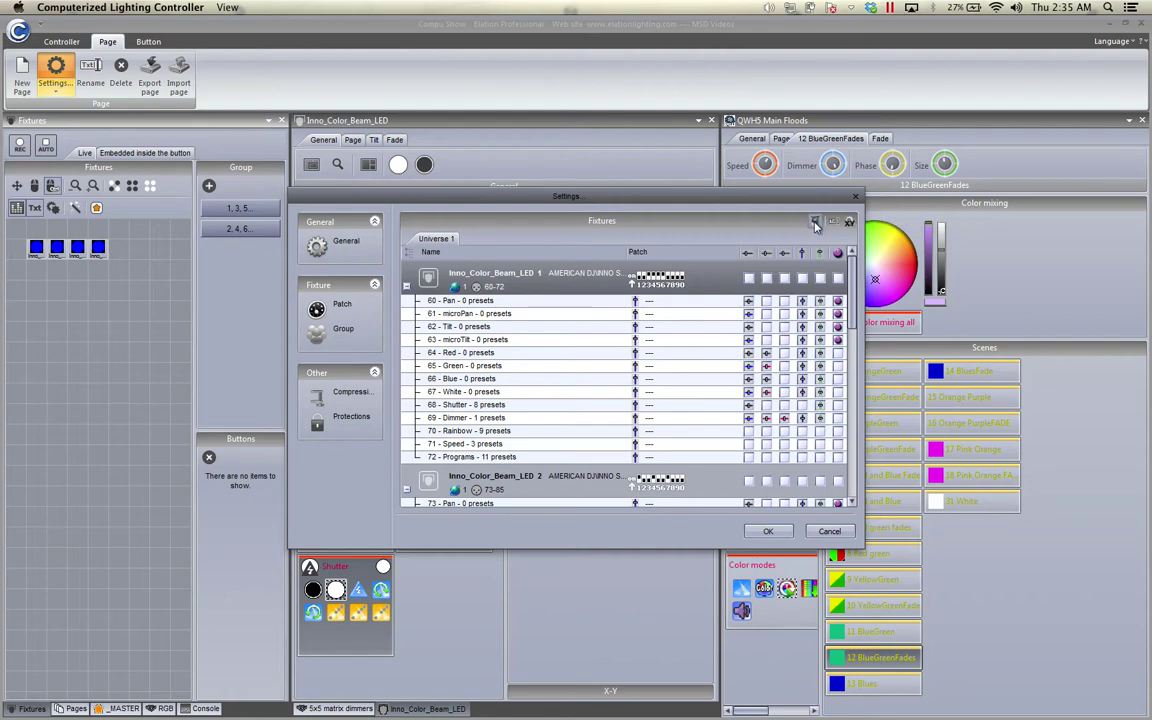
pyautogui.click(815, 221)
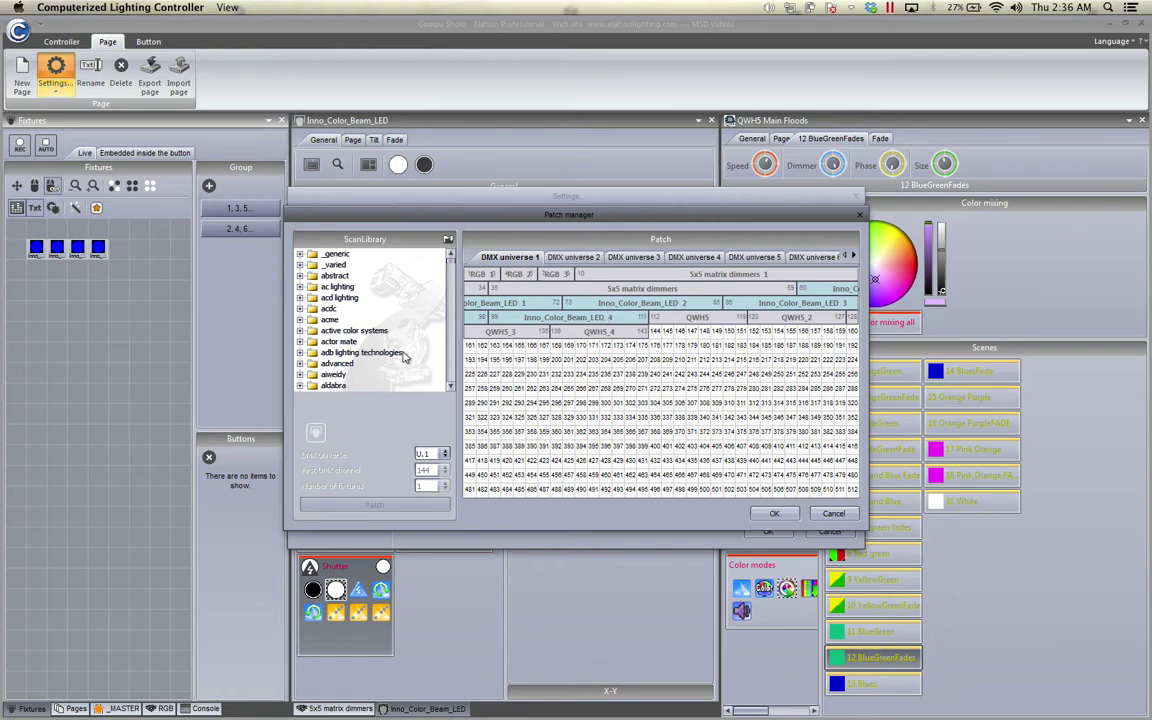
# Step: Find the american dj manufacturer folder in the ScanLibrary and expand it
pyautogui.moveTo(449, 390); pyautogui.dragTo(449, 390)
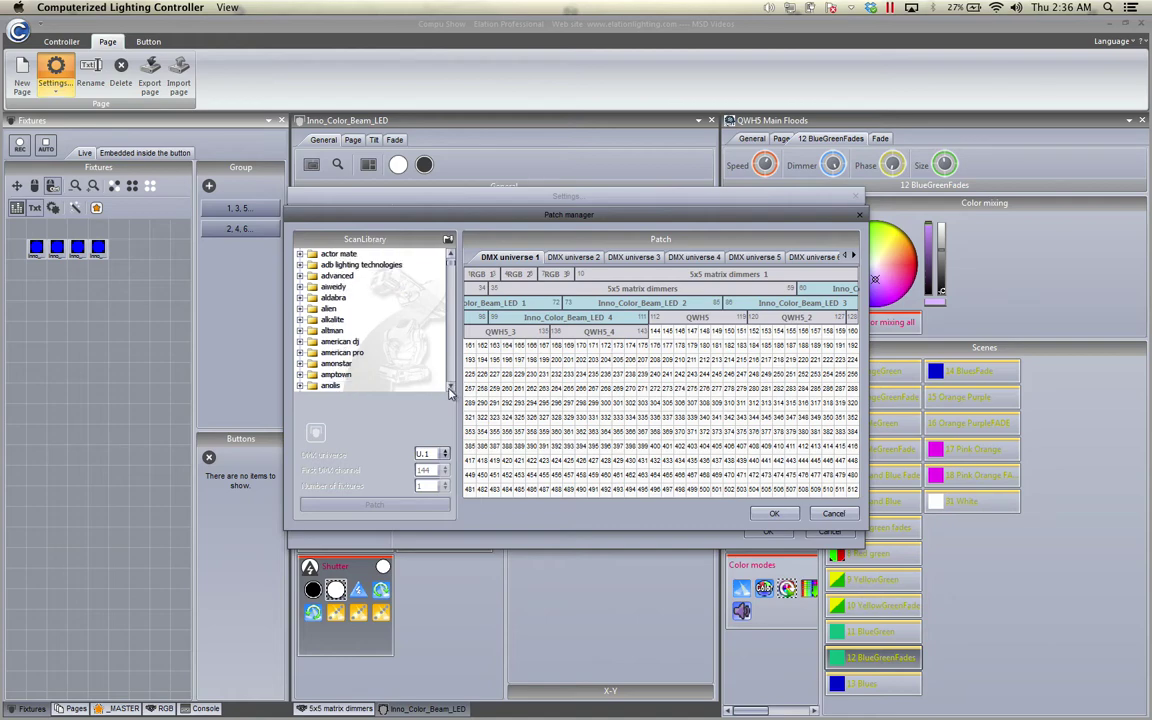
pyautogui.click(455, 387)
pyautogui.click(455, 387)
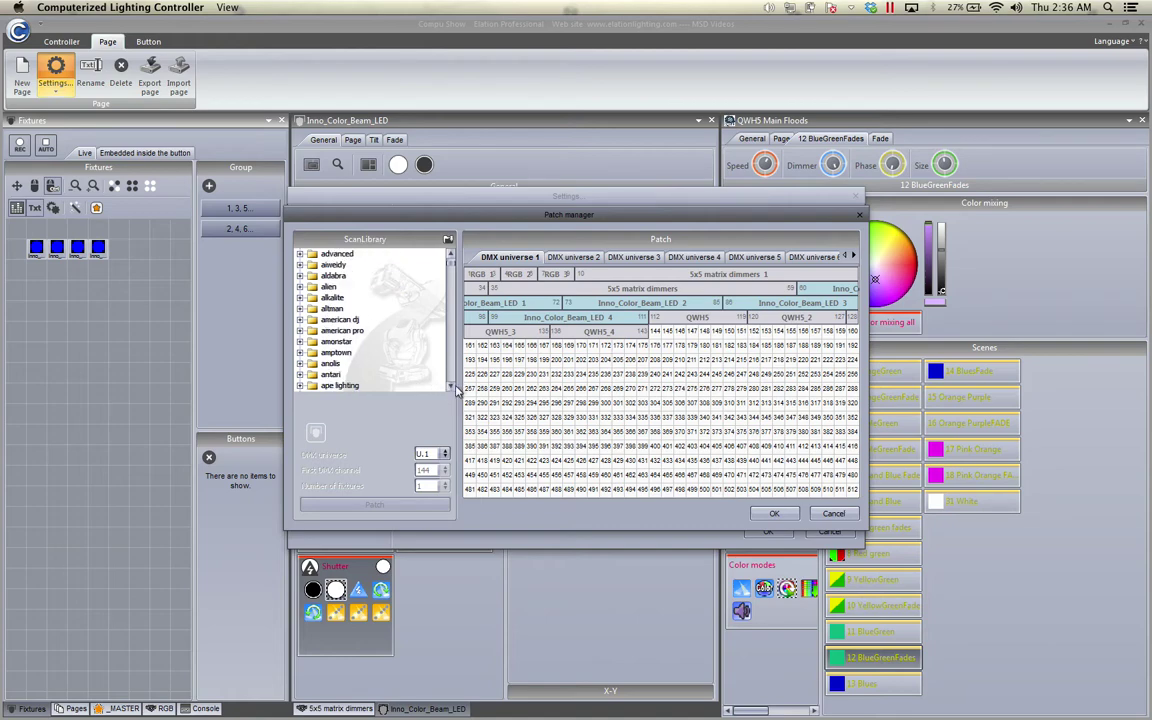
pyautogui.click(455, 387)
pyautogui.click(455, 387)
pyautogui.click(455, 387)
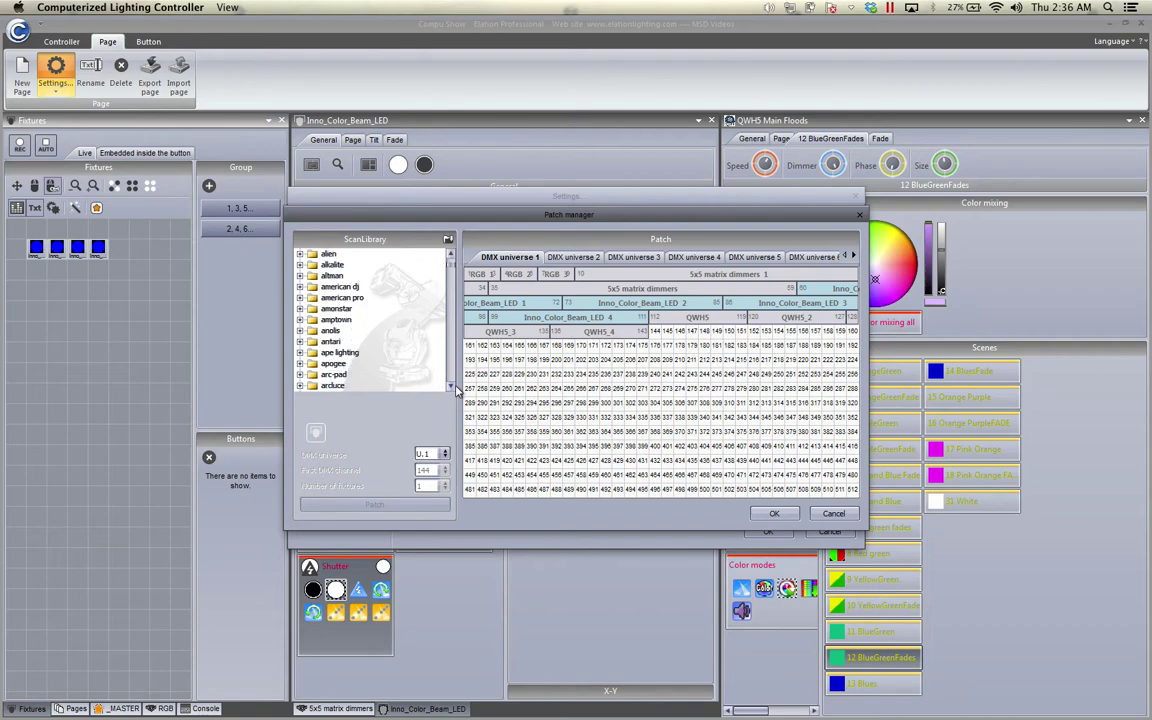
pyautogui.click(451, 387)
pyautogui.click(451, 387)
pyautogui.click(451, 387)
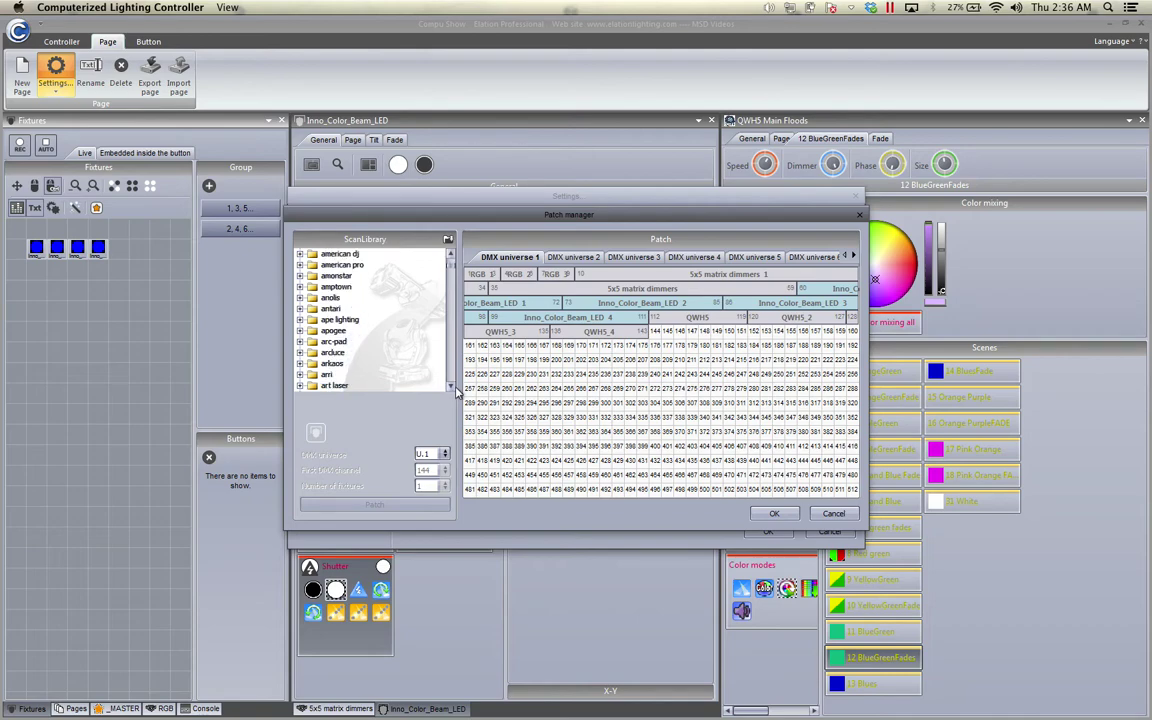
pyautogui.click(451, 387)
pyautogui.click(451, 387)
pyautogui.click(451, 387)
pyautogui.click(451, 387)
pyautogui.click(451, 387)
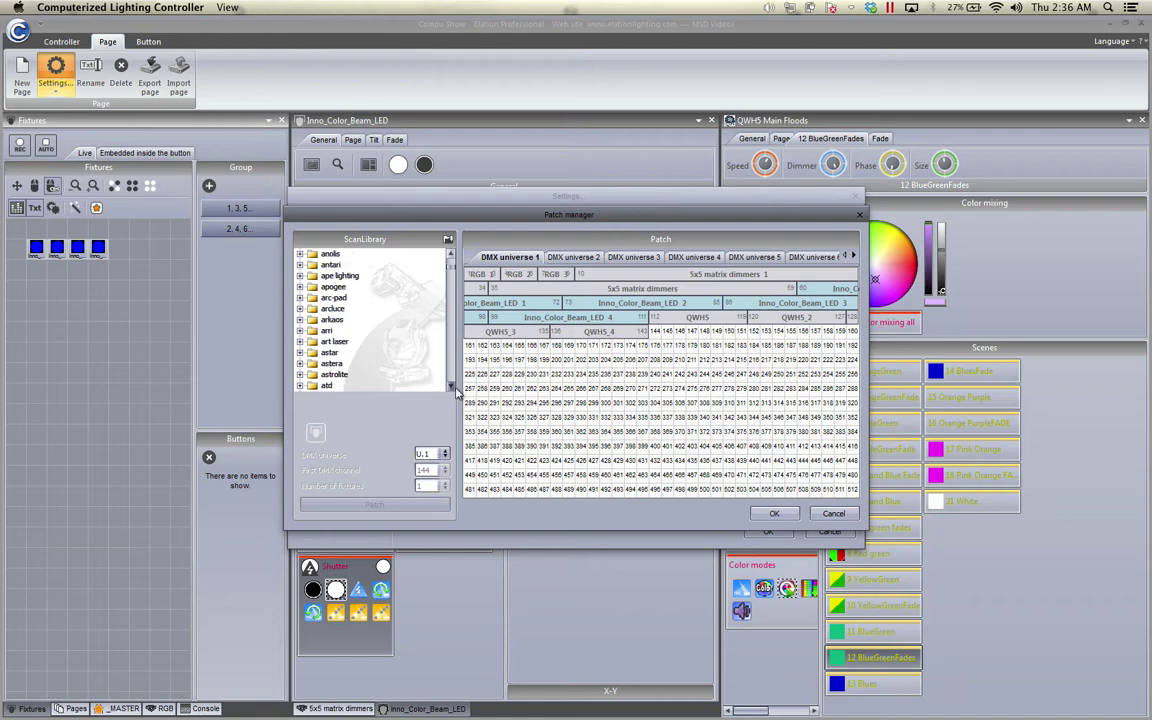
pyautogui.click(451, 387)
pyautogui.click(451, 387)
pyautogui.click(451, 387)
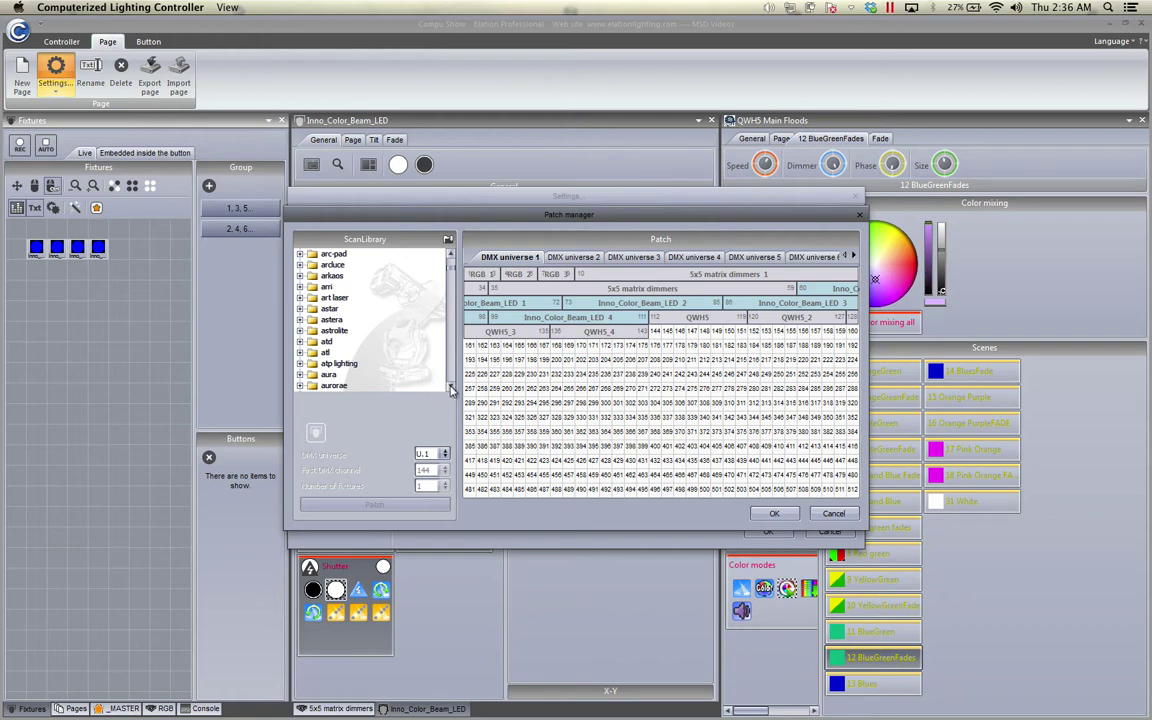
pyautogui.click(451, 387)
pyautogui.click(451, 387)
pyautogui.click(451, 387)
pyautogui.click(451, 387)
pyautogui.click(451, 387)
pyautogui.click(451, 387)
pyautogui.click(451, 387)
pyautogui.click(451, 387)
pyautogui.click(452, 387)
pyautogui.click(452, 387)
pyautogui.click(452, 387)
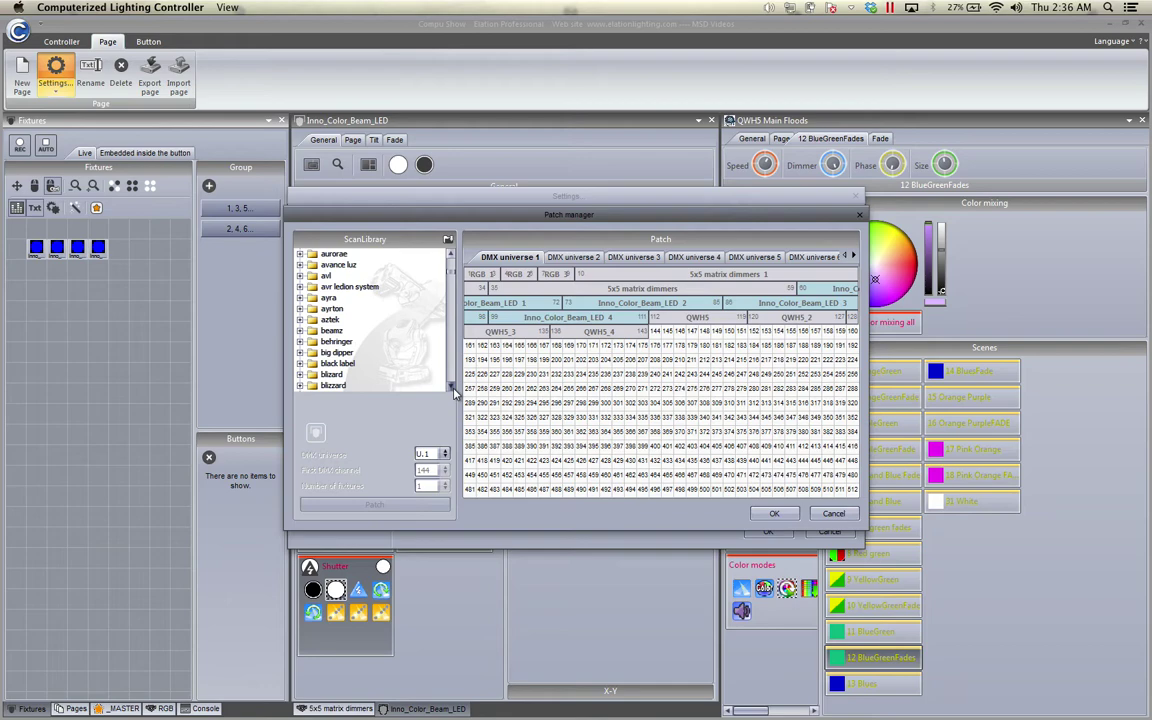
pyautogui.scroll(7, 451, 256)
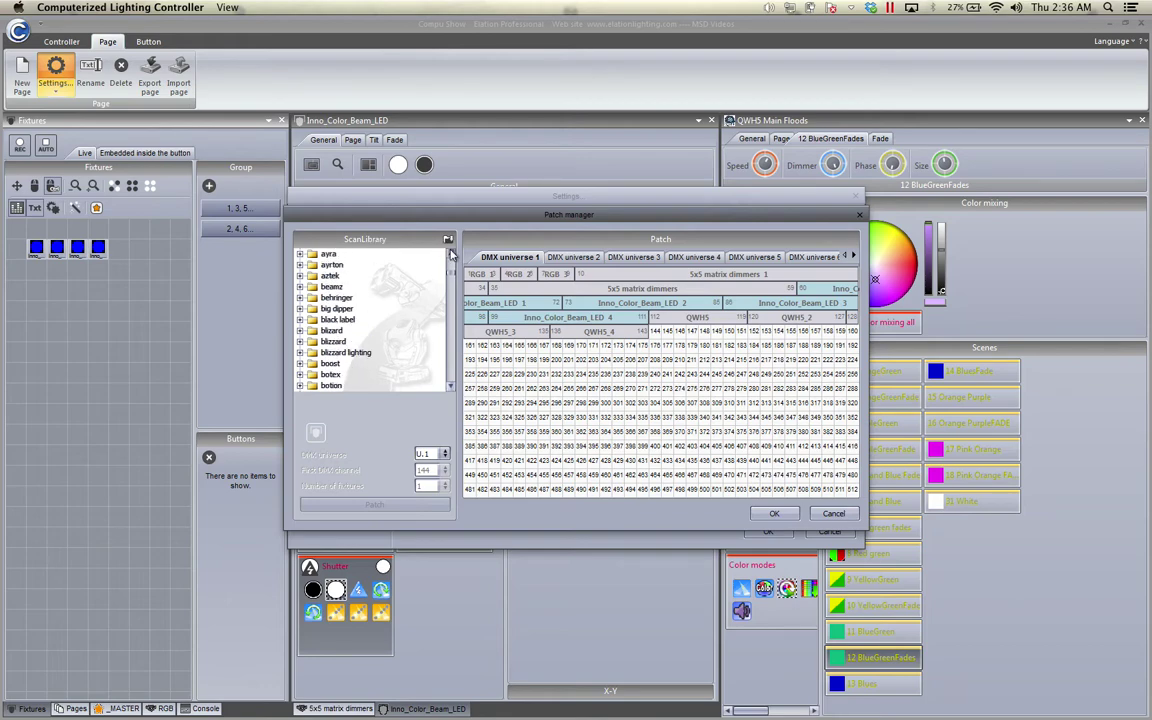
pyautogui.scroll(4, 451, 256)
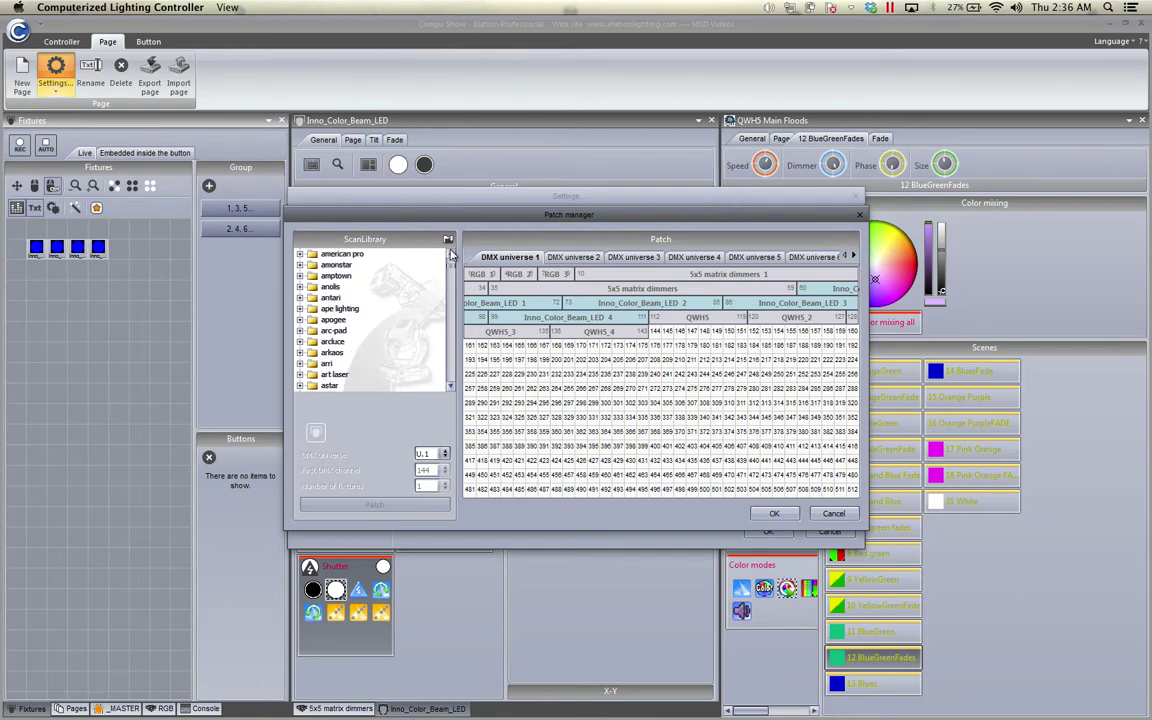
pyautogui.click(300, 276)
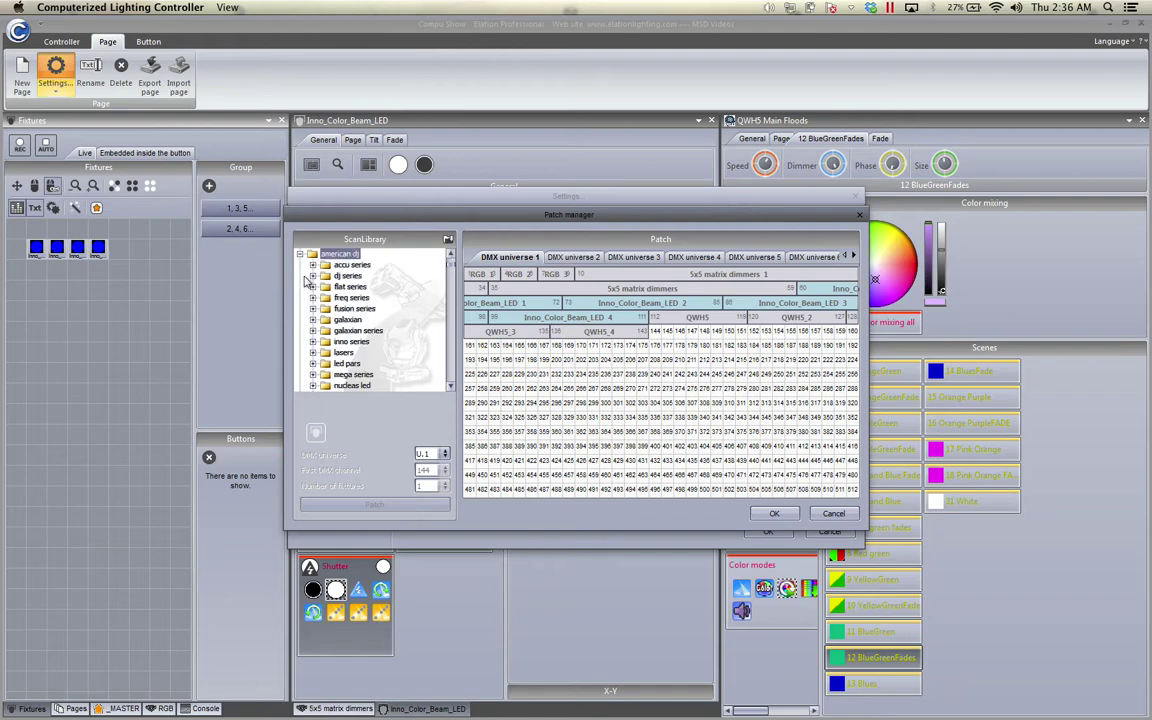
# Step: Select Mode 2 of the inno_color_beam_led fixture in american dj's inno series
pyautogui.click(450, 387)
pyautogui.click(450, 387)
pyautogui.click(450, 387)
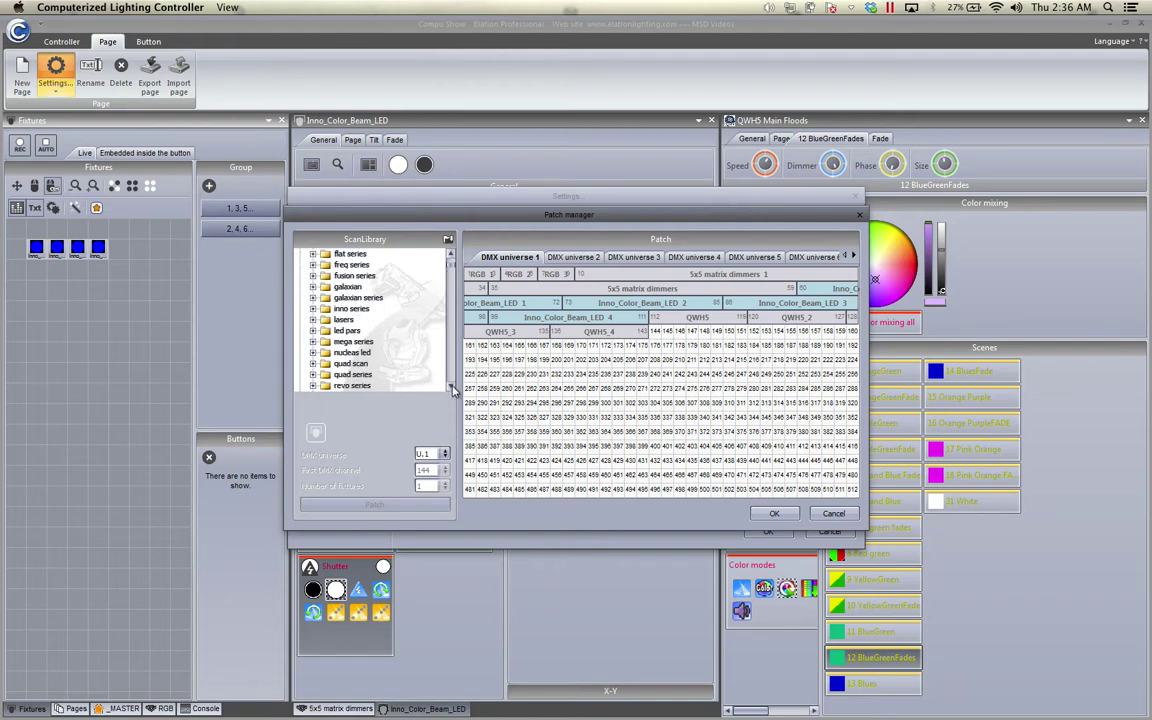
pyautogui.click(450, 389)
pyautogui.click(450, 389)
pyautogui.click(450, 389)
pyautogui.click(450, 389)
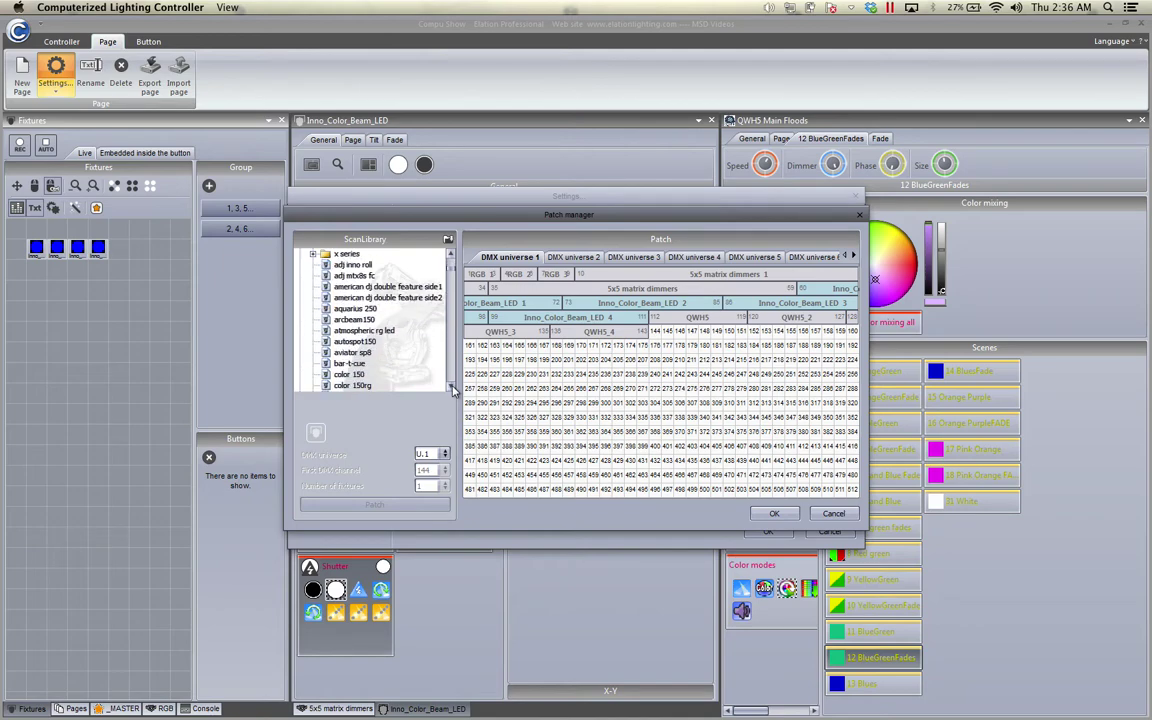
pyautogui.click(450, 389)
pyautogui.click(450, 389)
pyautogui.click(450, 389)
pyautogui.click(450, 389)
pyautogui.click(450, 389)
pyautogui.click(450, 389)
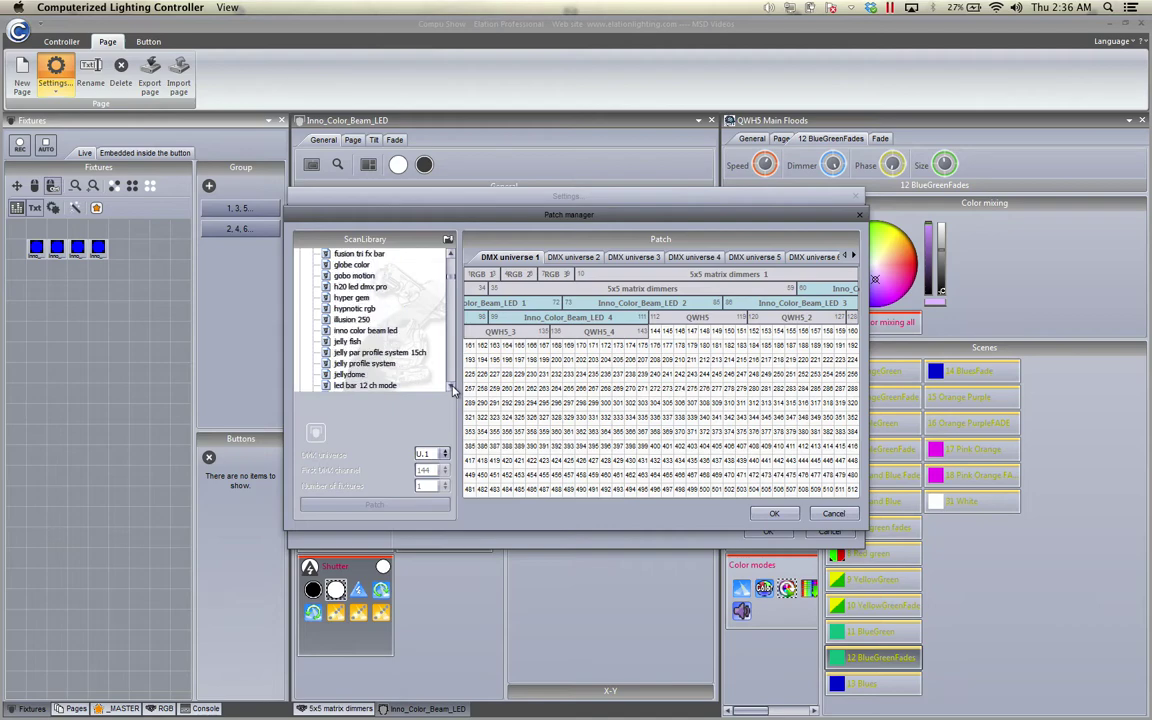
pyautogui.click(450, 389)
pyautogui.click(450, 389)
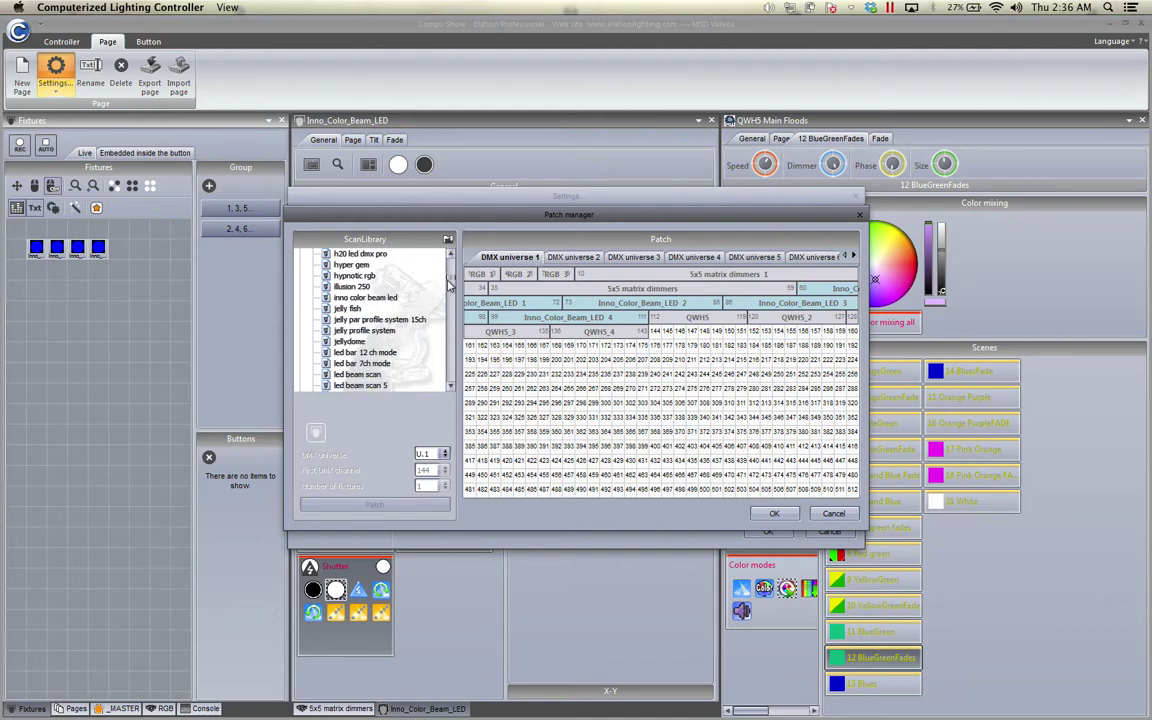
pyautogui.moveTo(448, 279); pyautogui.dragTo(450, 267)
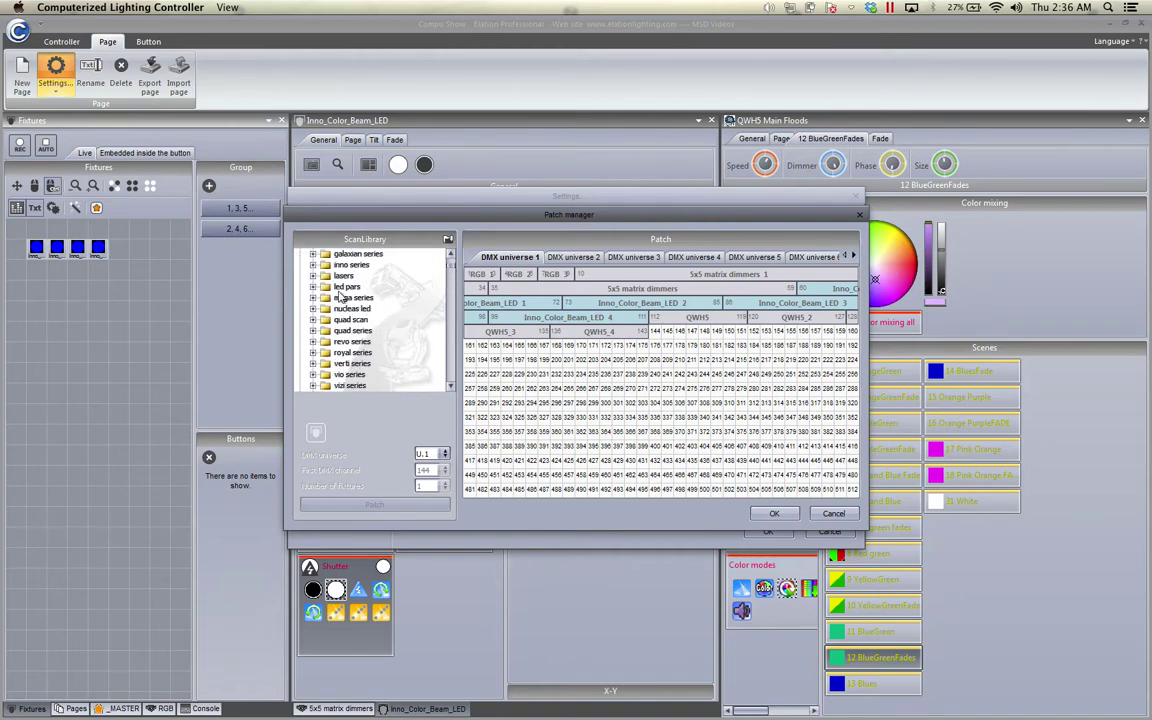
pyautogui.click(313, 264)
pyautogui.doubleClick(356, 276)
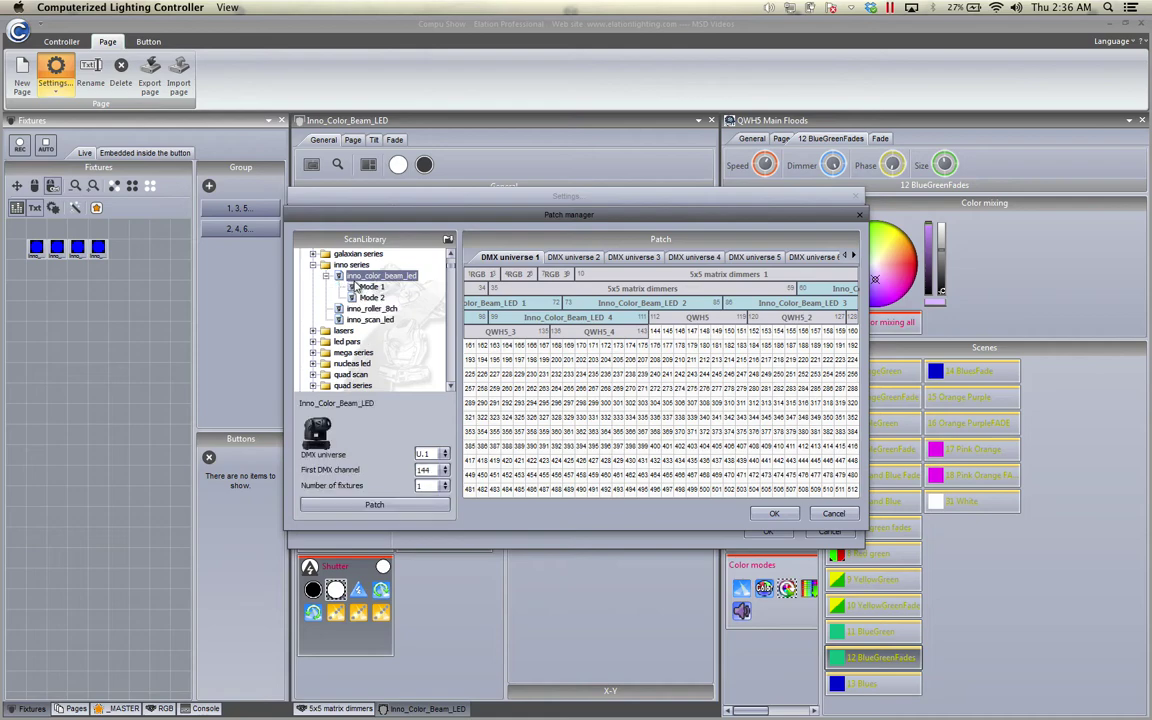
pyautogui.click(371, 298)
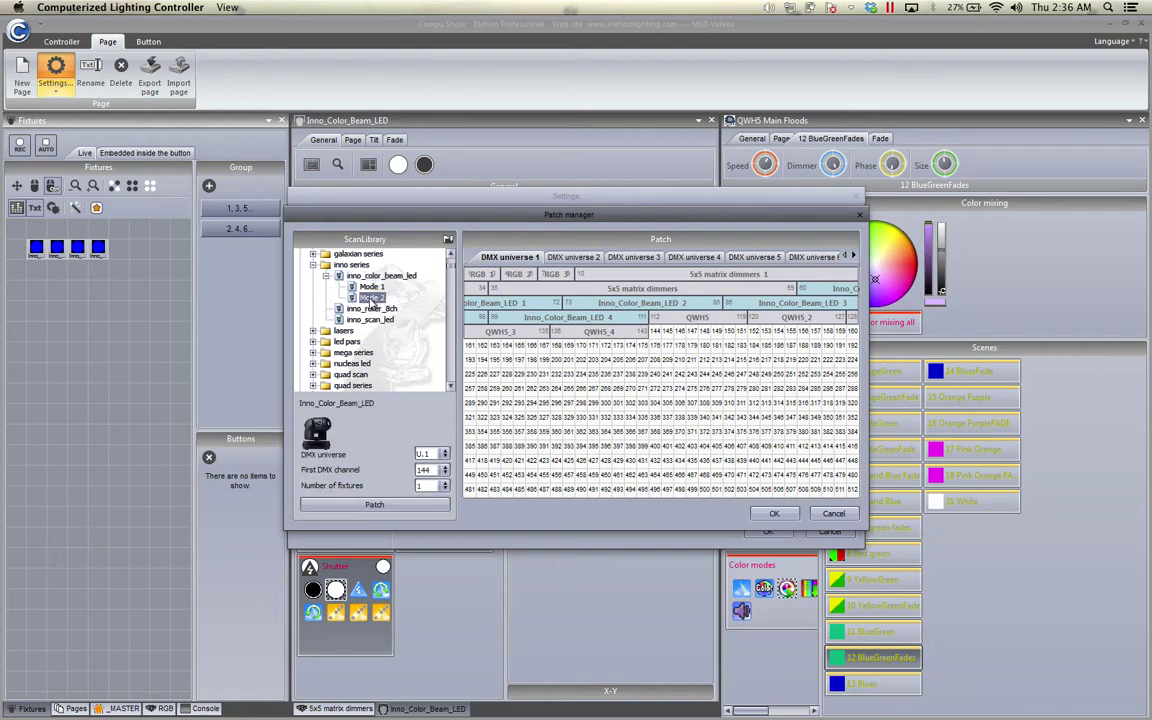
# Step: Patch two Inno_Color_Beam_LED fixtures one after the other in DMX universe 1, starting at channels 144 and 157
pyautogui.click(434, 506)
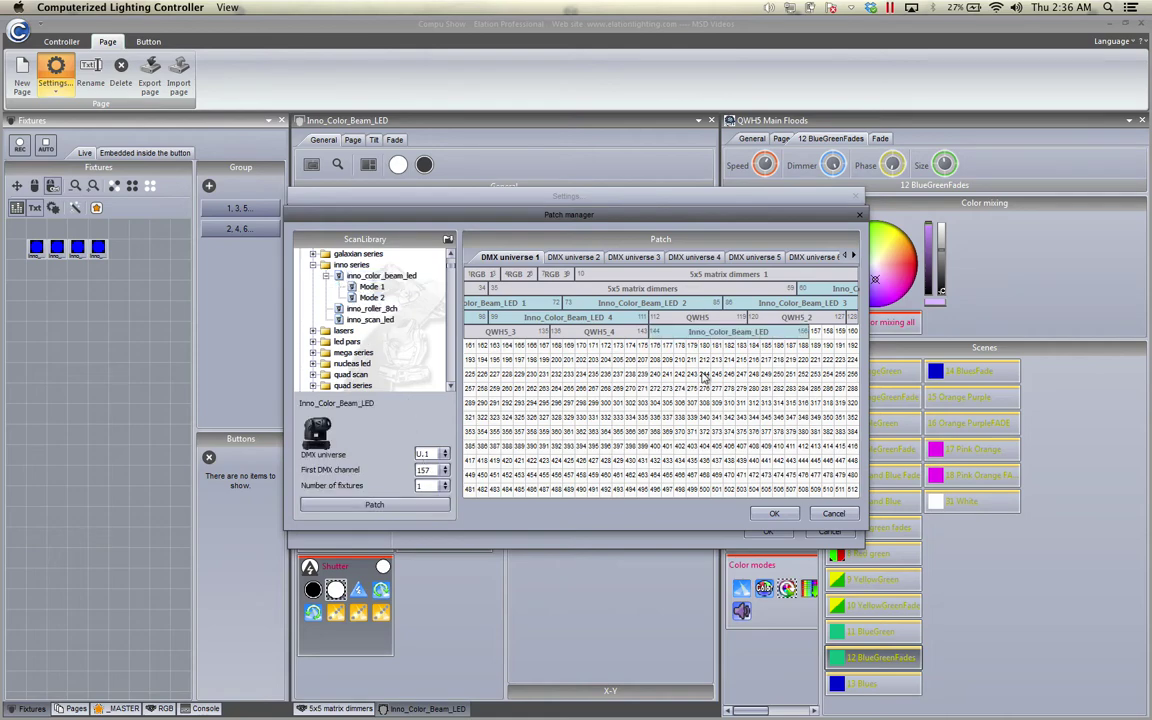
pyautogui.moveTo(722, 338)
pyautogui.mouseDown()
pyautogui.moveTo(545, 319)
pyautogui.moveTo(722, 340)
pyautogui.mouseUp()
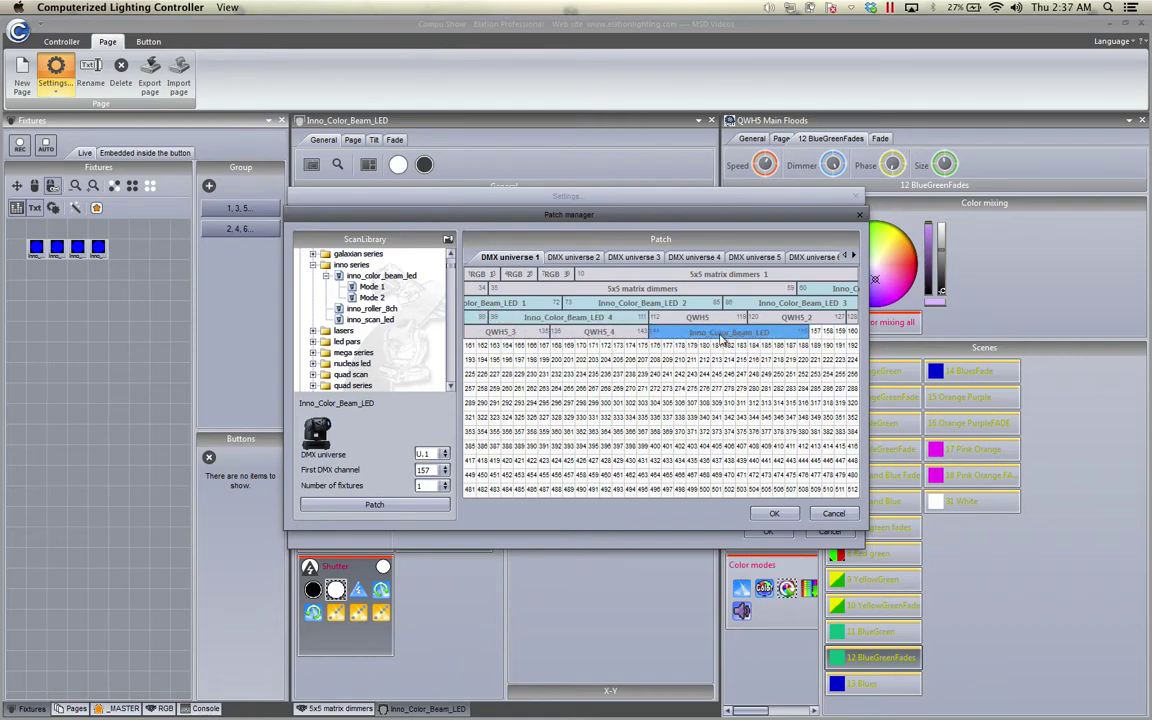
pyautogui.click(417, 504)
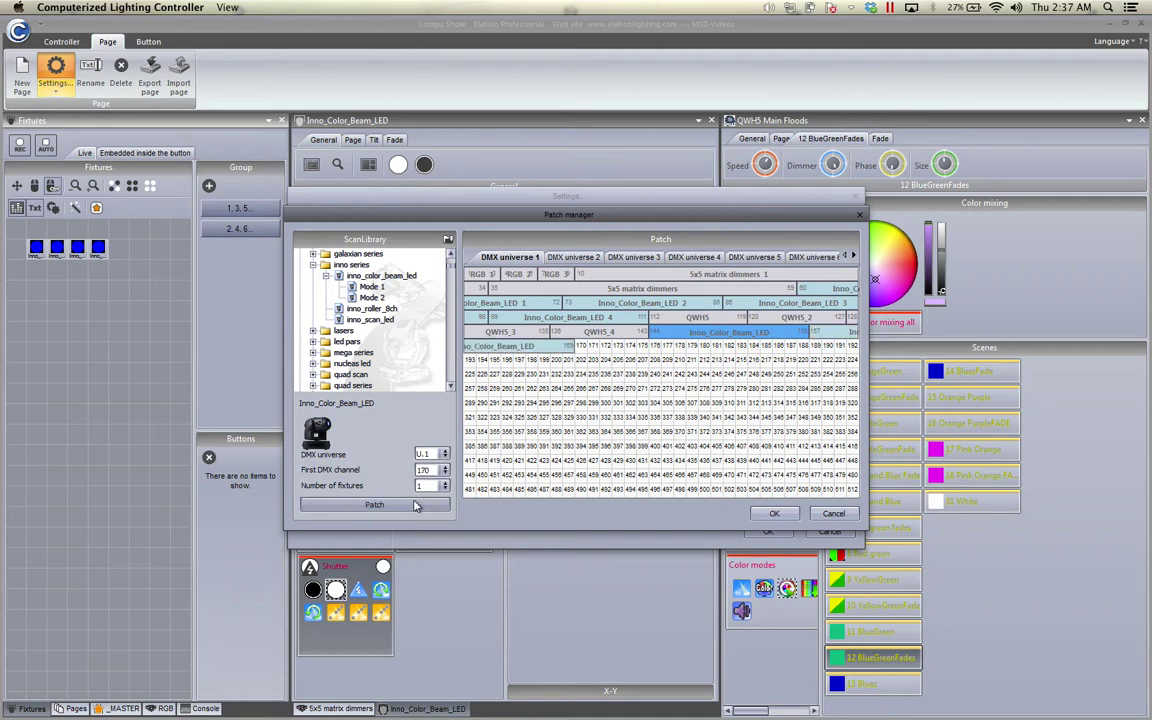
# Step: Accept the new patch with the auto-generated buttons updated, and save the page settings
pyautogui.click(769, 514)
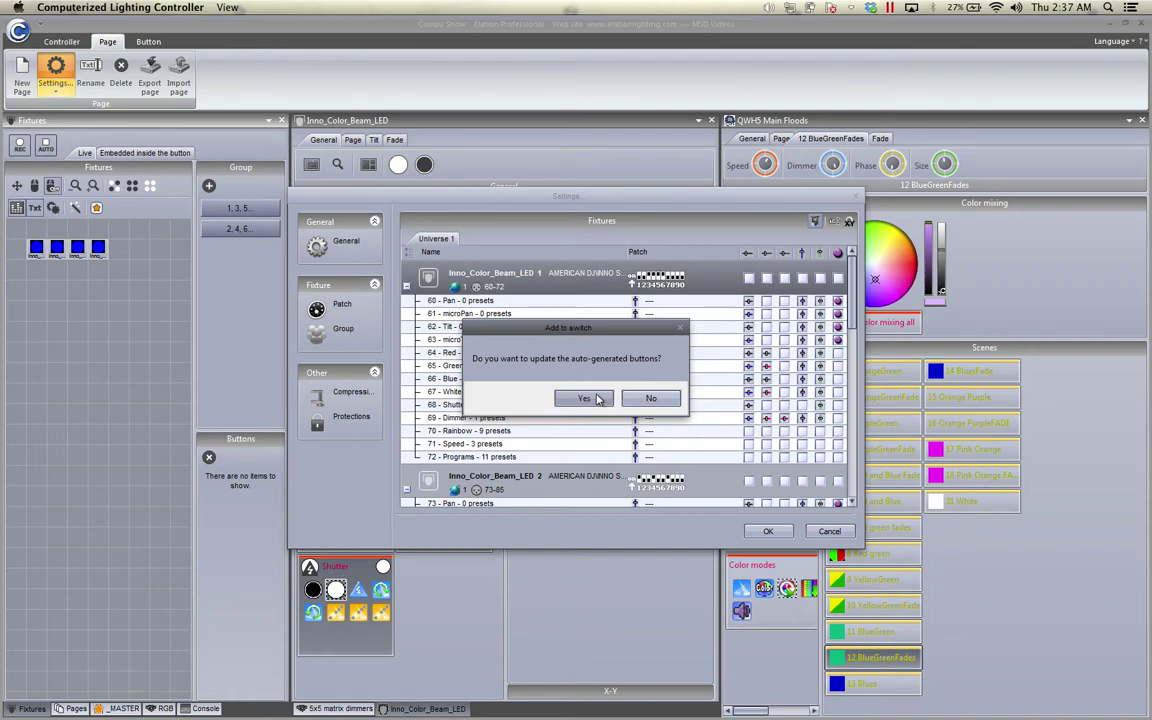
pyautogui.click(597, 399)
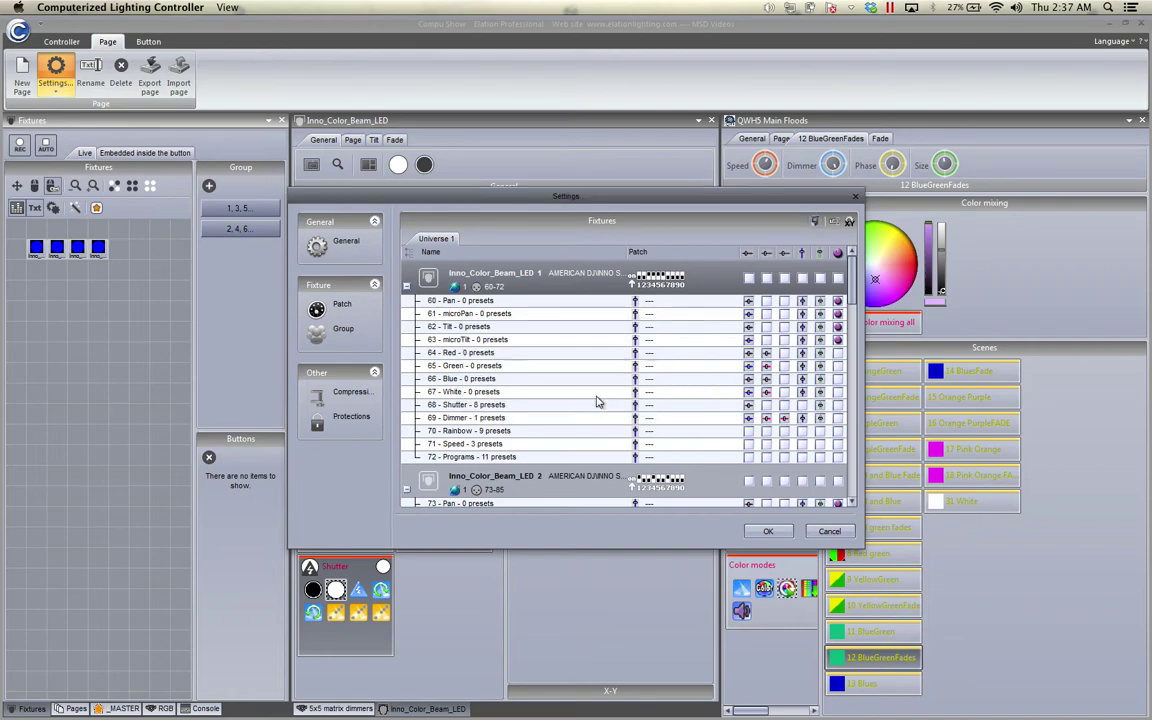
pyautogui.click(765, 532)
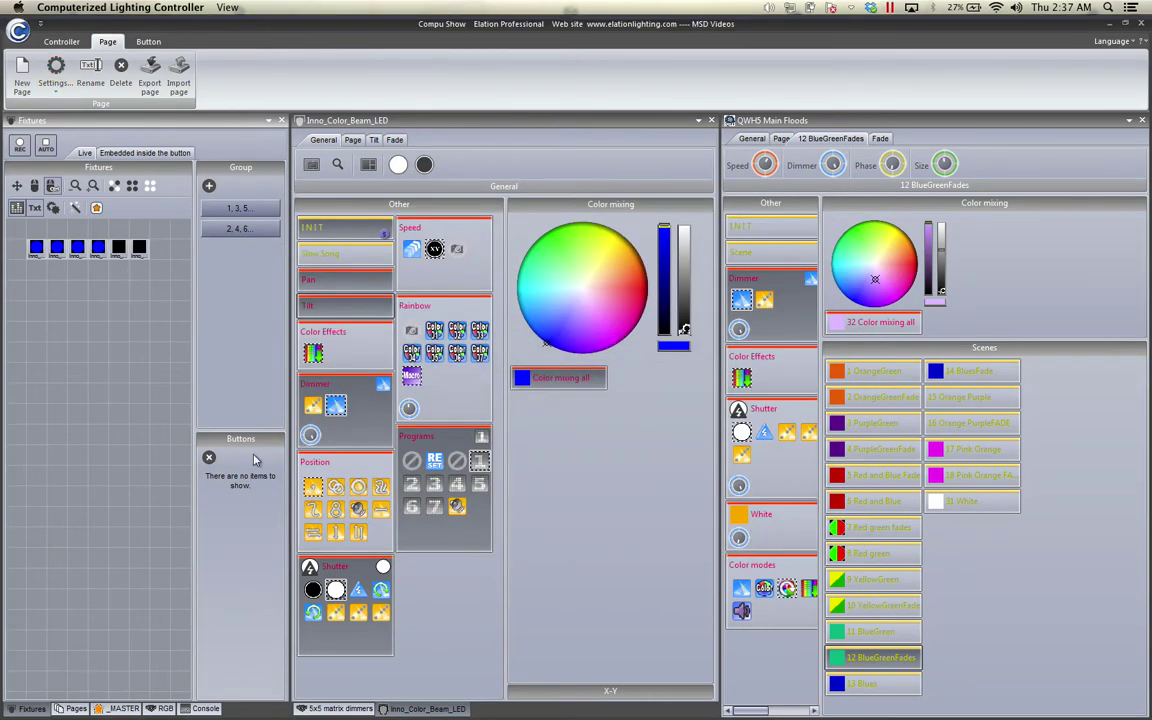
# Step: Apply the Rainbow Colors 5 preset on the Inno_Color_Beam_LED page, and set Color mixing all to turquoise green
pyautogui.click(434, 351)
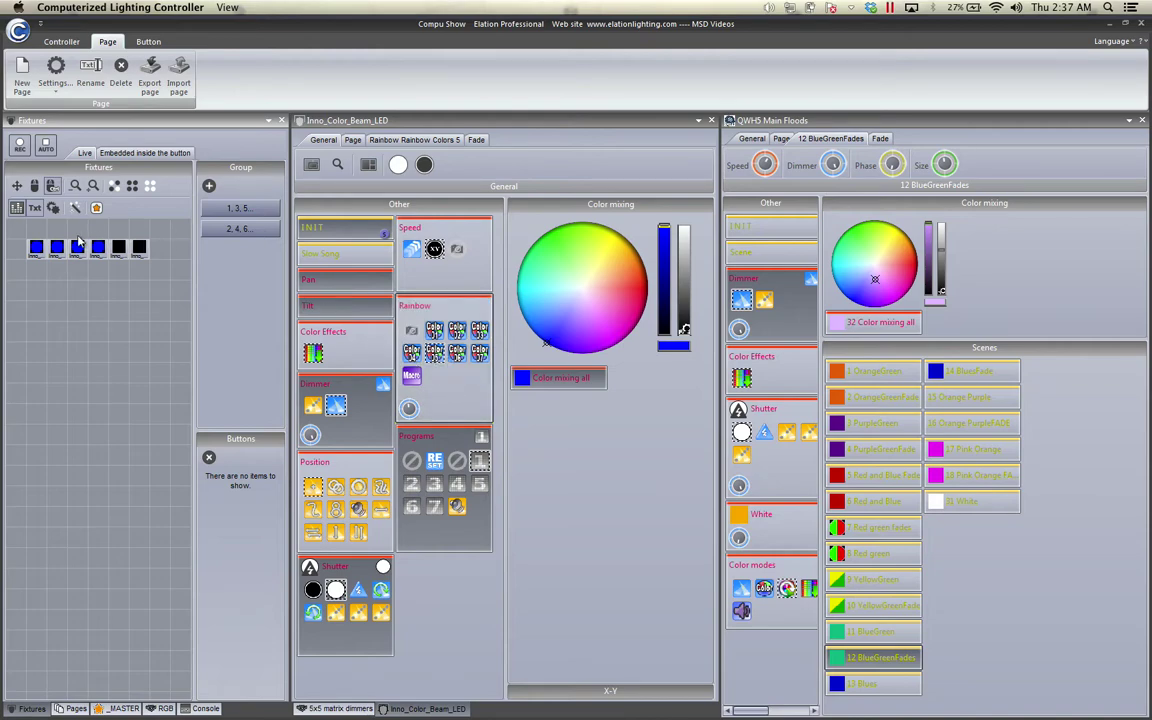
pyautogui.click(566, 380)
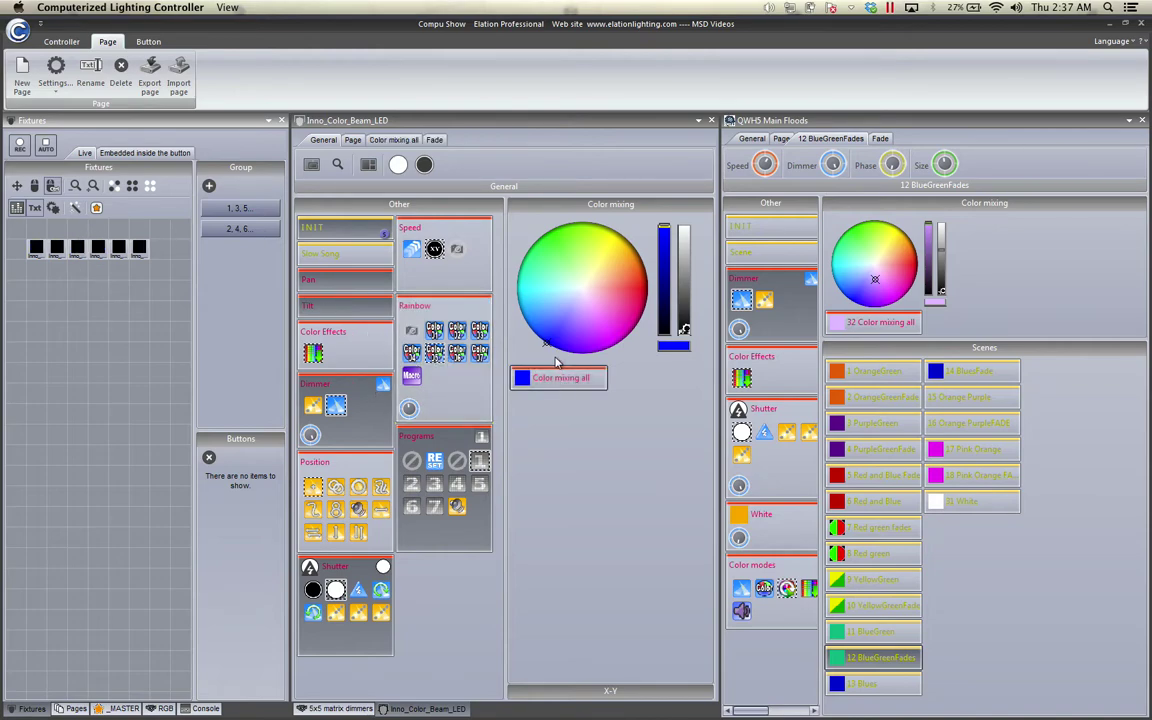
pyautogui.moveTo(571, 309); pyautogui.dragTo(559, 297)
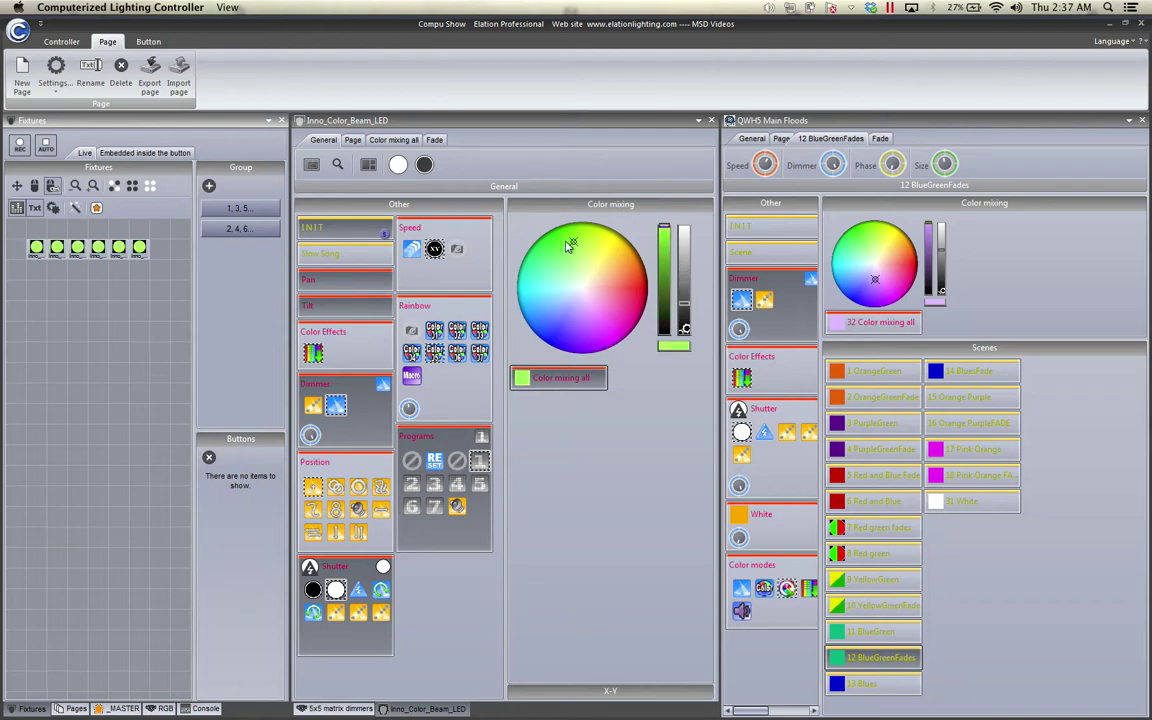
pyautogui.click(534, 310)
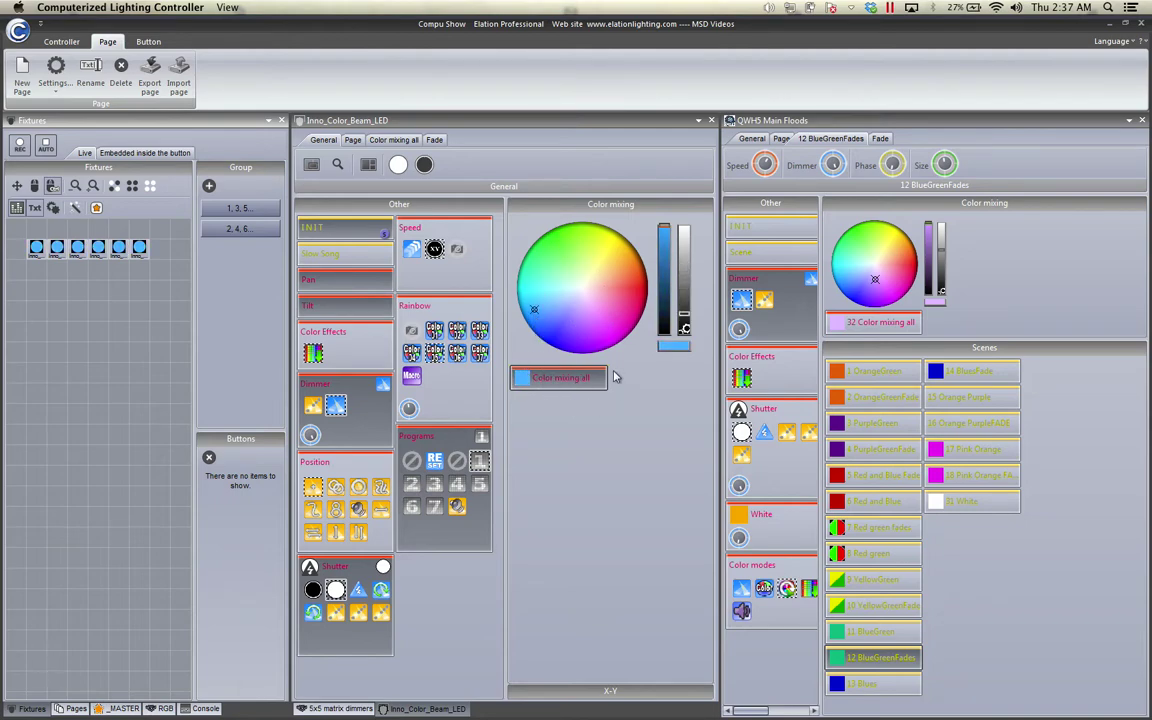
pyautogui.moveTo(568, 289); pyautogui.dragTo(519, 269)
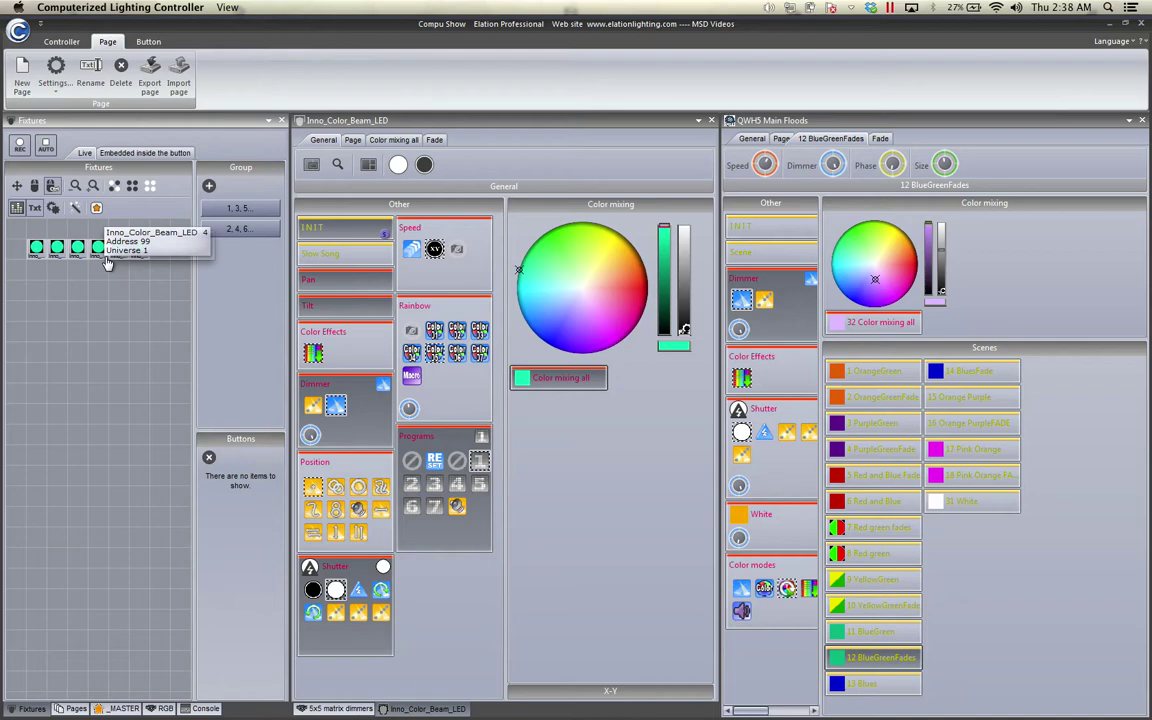
# Step: In DMX universe 1 of the page's patch, move the two unnumbered Inno_Color_Beam_LED fixtures to channels 397 and 342, and fixture 1 to channel 144
pyautogui.click(56, 70)
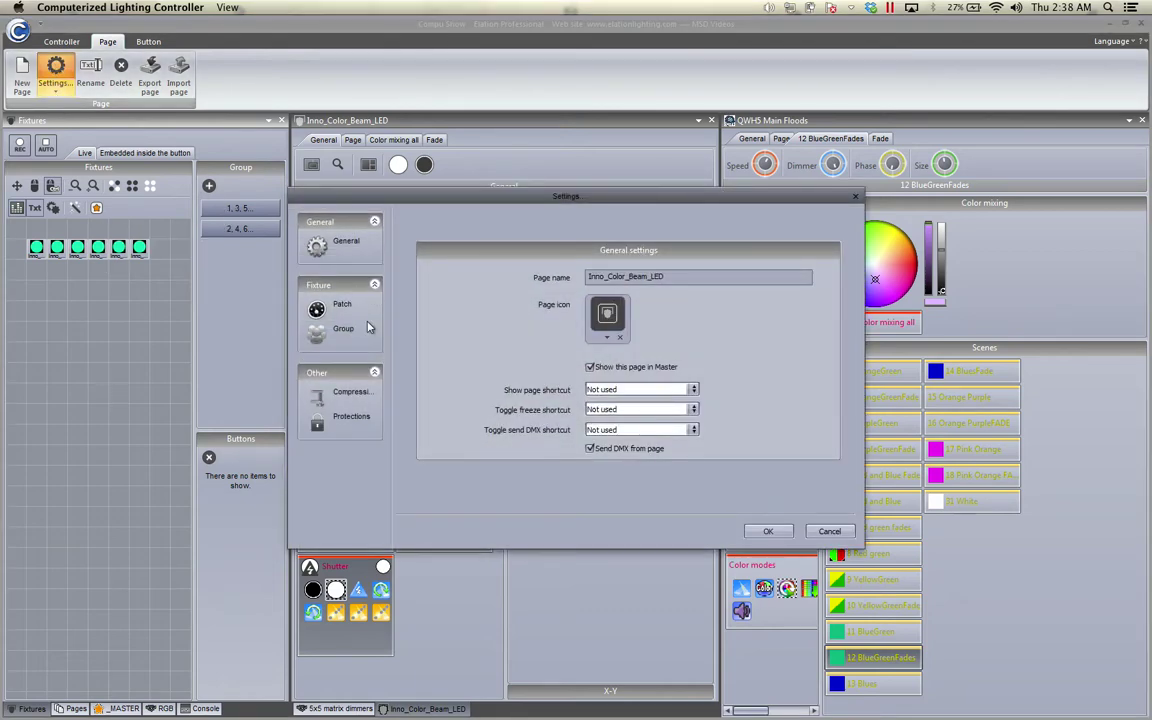
pyautogui.click(340, 305)
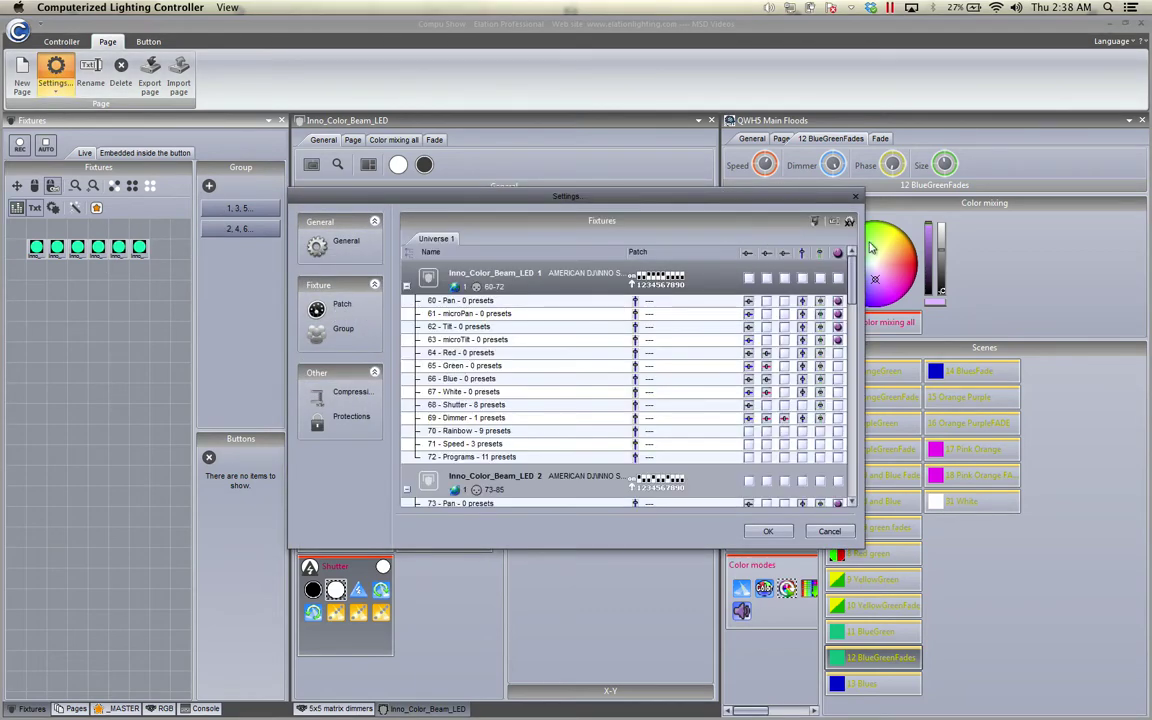
pyautogui.click(815, 222)
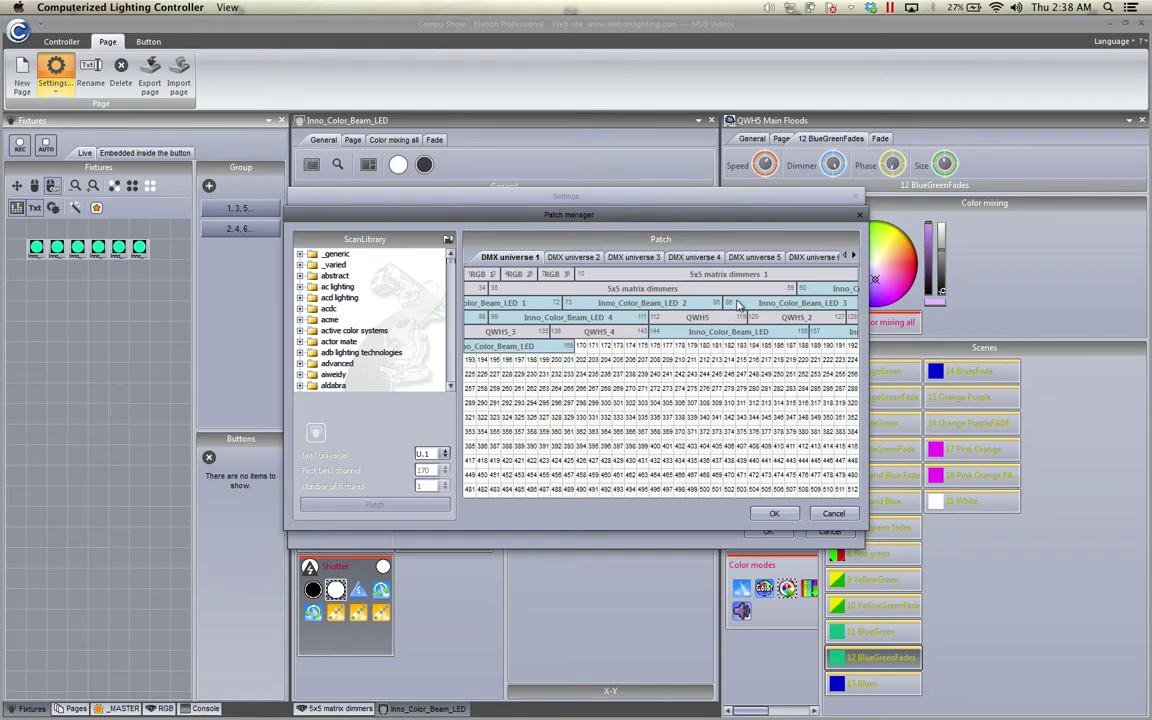
pyautogui.moveTo(810, 290); pyautogui.dragTo(591, 386)
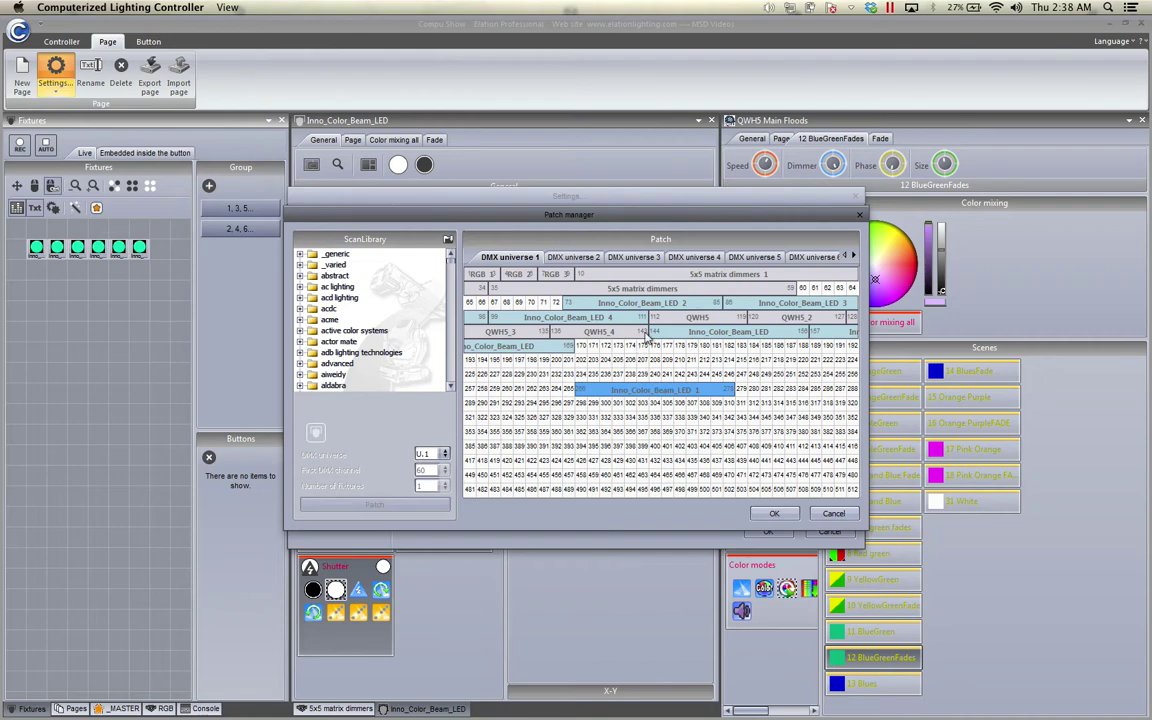
pyautogui.moveTo(670, 336); pyautogui.dragTo(634, 445)
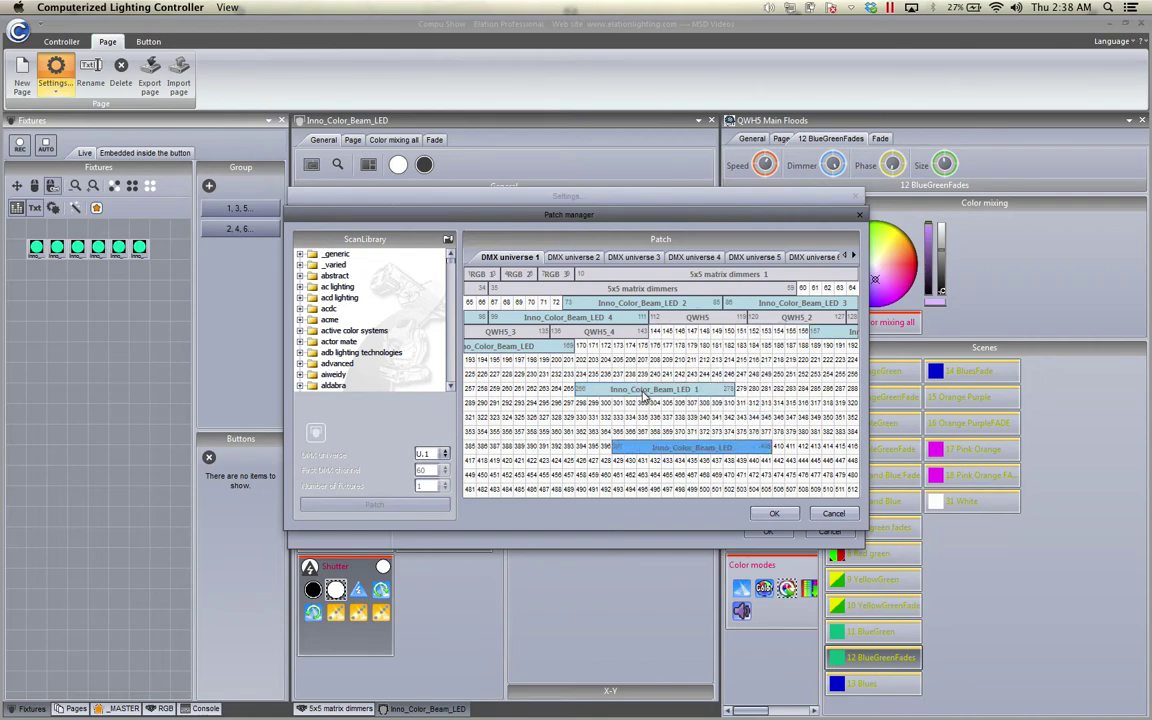
pyautogui.moveTo(643, 392); pyautogui.dragTo(731, 417)
# Step: Repatch Inno_Color_Beam_LED fixtures 2 and 3 to channels 157 and 170, place the unnumbered ones at 183 and 196, and accept the patch
pyautogui.moveTo(645, 303)
pyautogui.mouseDown()
pyautogui.moveTo(832, 335)
pyautogui.moveTo(818, 336)
pyautogui.mouseUp()
pyautogui.moveTo(569, 302); pyautogui.dragTo(760, 334)
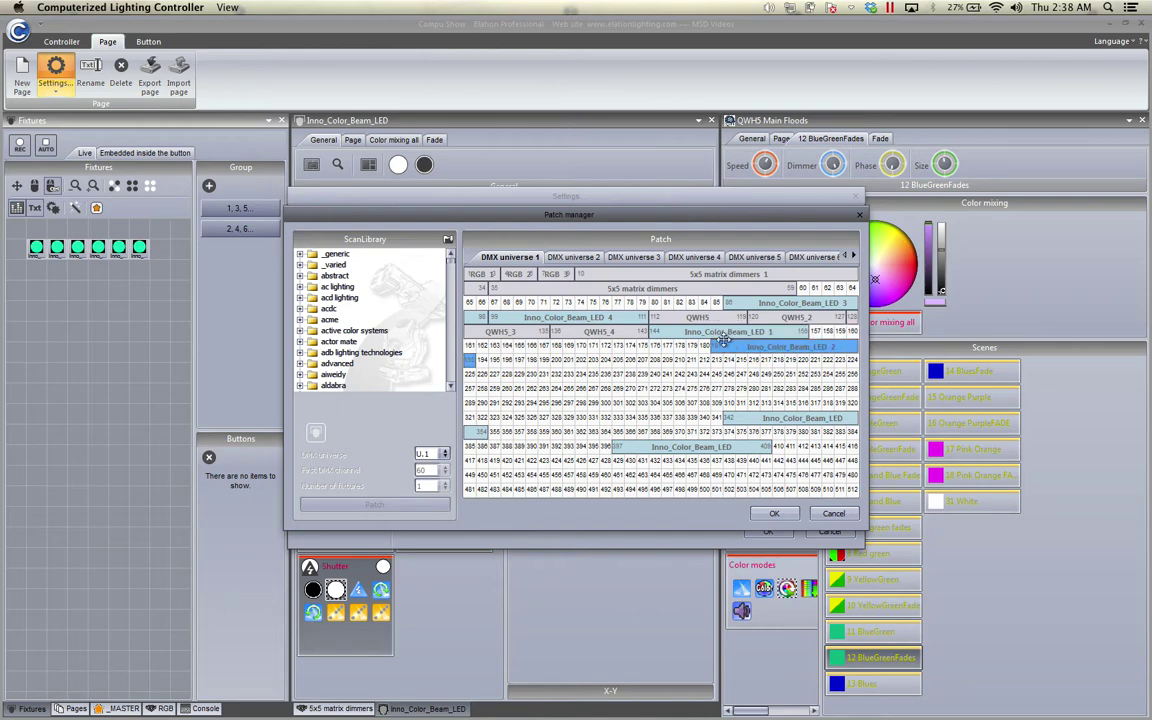
pyautogui.moveTo(722, 340); pyautogui.dragTo(584, 347)
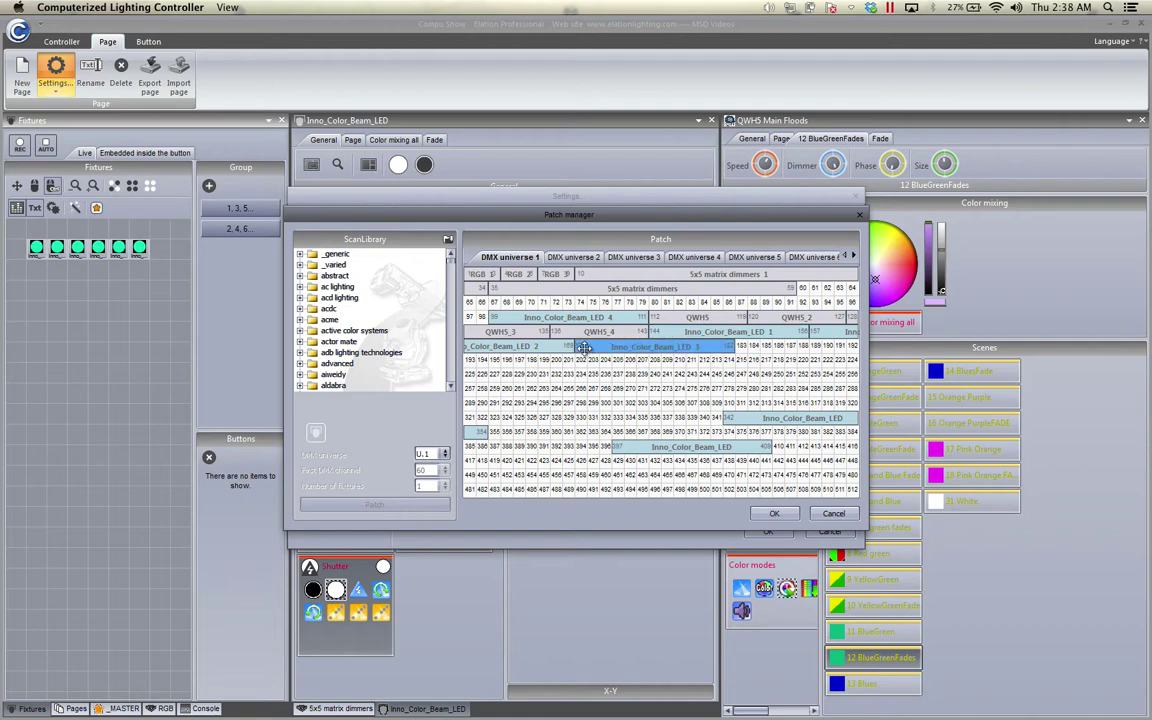
pyautogui.moveTo(742, 418); pyautogui.dragTo(576, 360)
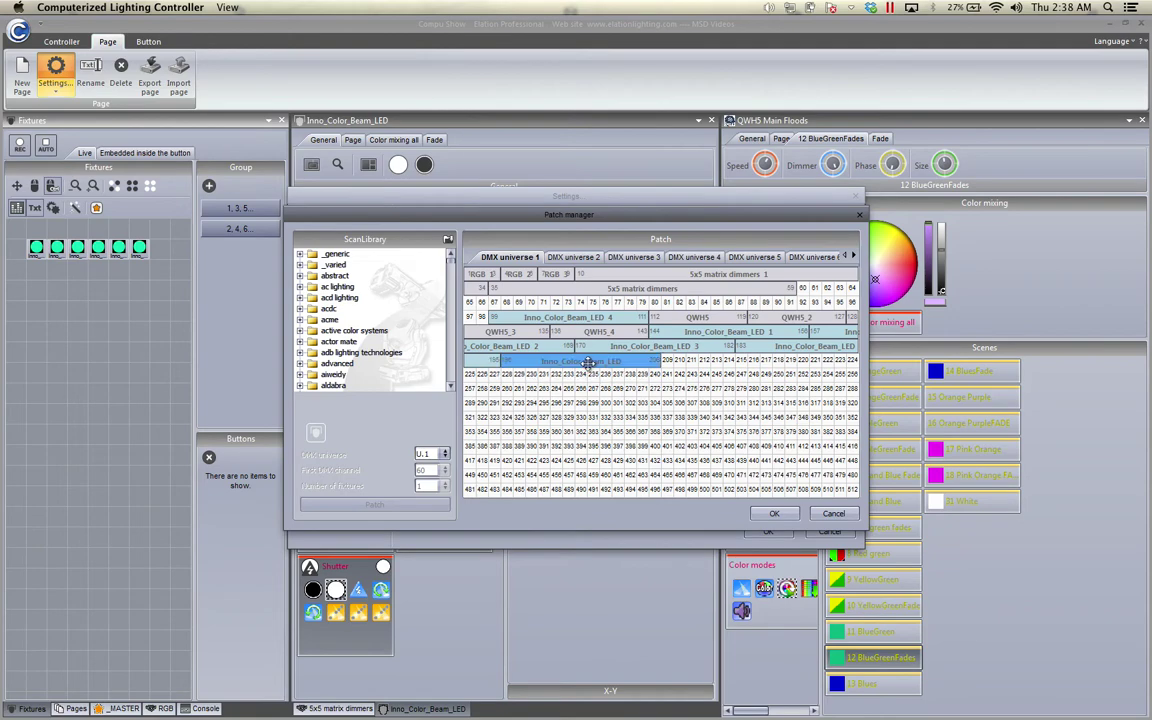
pyautogui.click(776, 514)
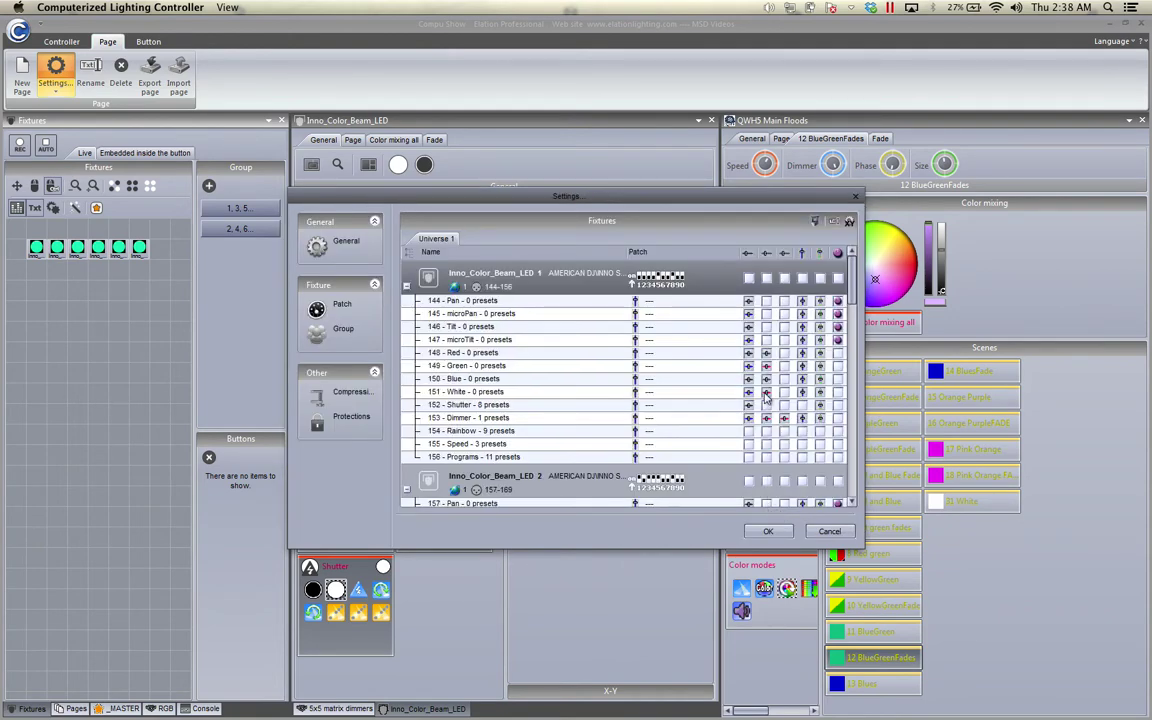
# Step: Rename the fixture patched at channels 196-208 as Inno_Color_Beam_LED 5
pyautogui.moveTo(858, 288); pyautogui.dragTo(865, 415)
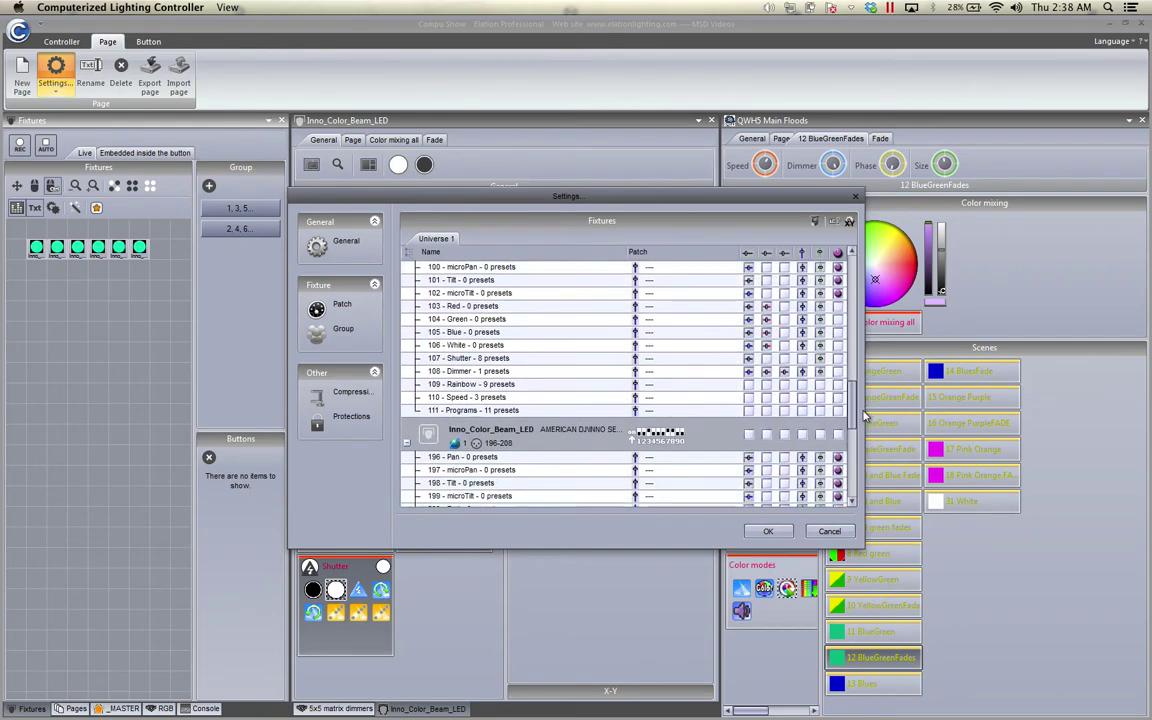
pyautogui.click(520, 430)
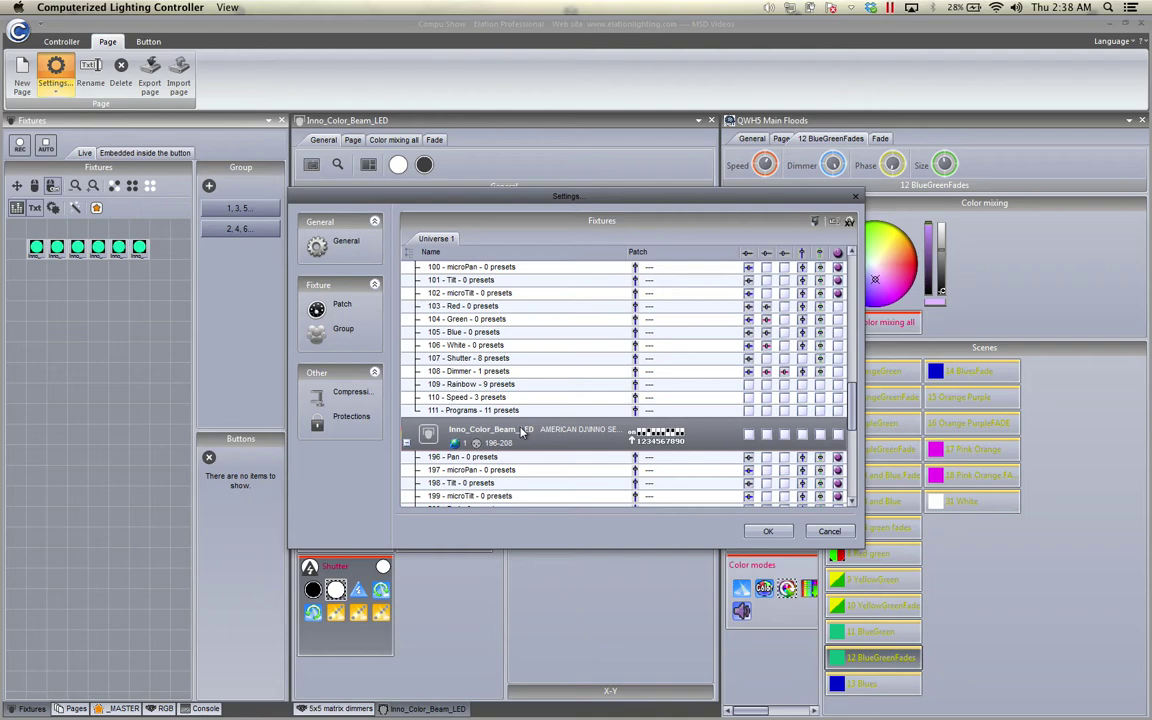
pyautogui.click(832, 222)
pyautogui.click(591, 376)
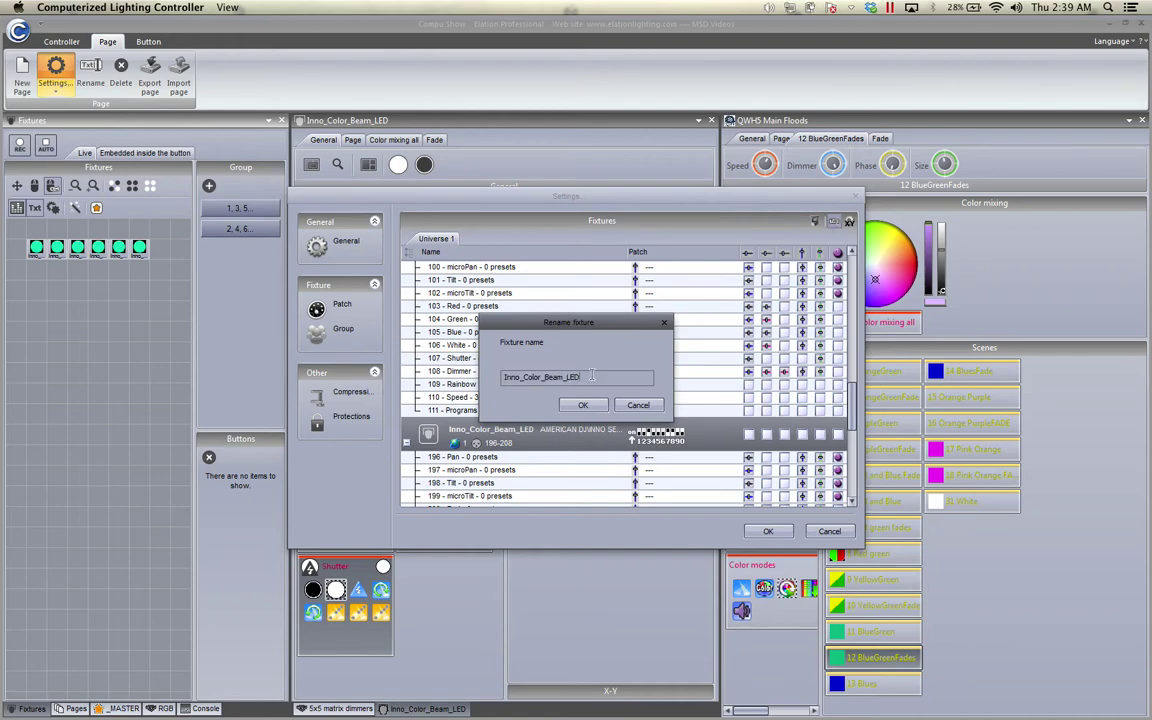
pyautogui.write('5')
pyautogui.click(584, 404)
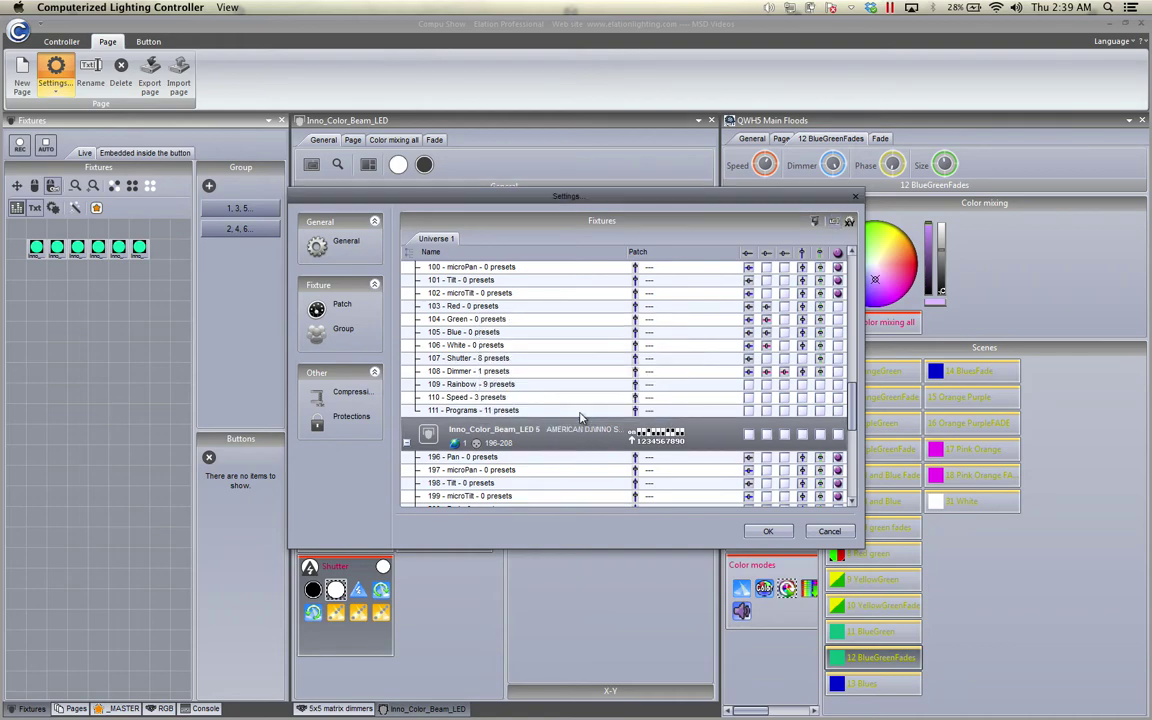
# Step: Rename the fixture patched at channels 183-195 as Inno_Color_Beam_LED 6, and save the page settings
pyautogui.scroll(-5, 765, 430)
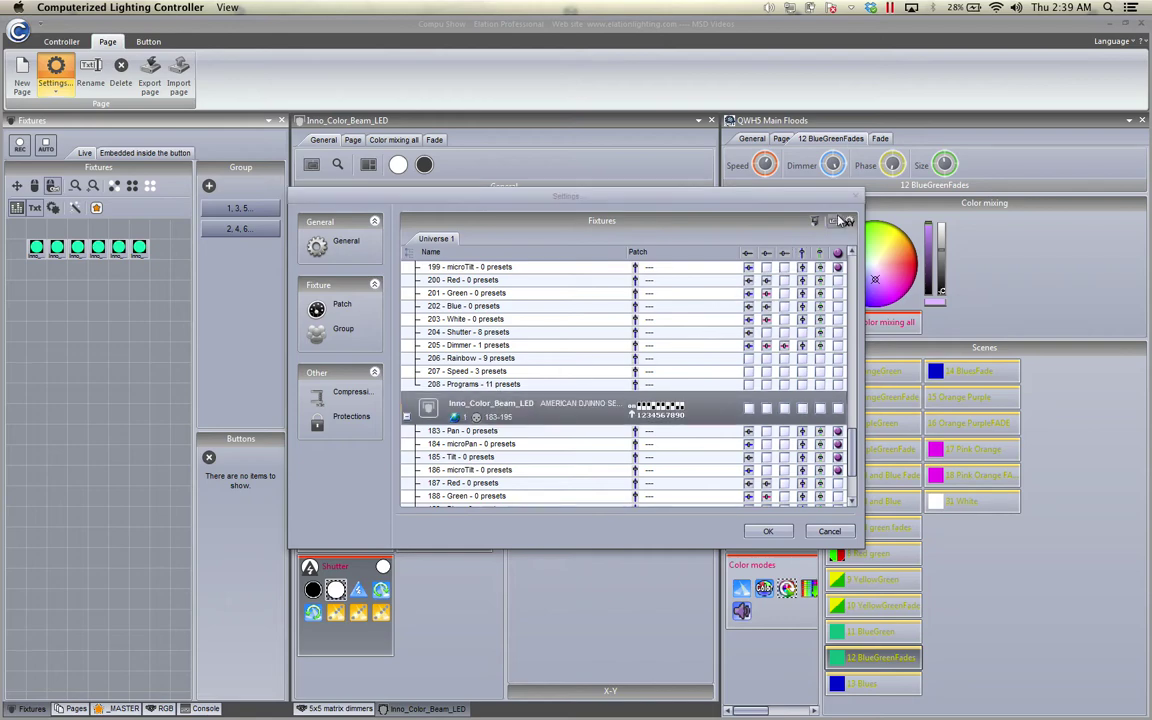
pyautogui.doubleClick(573, 413)
pyautogui.click(592, 377)
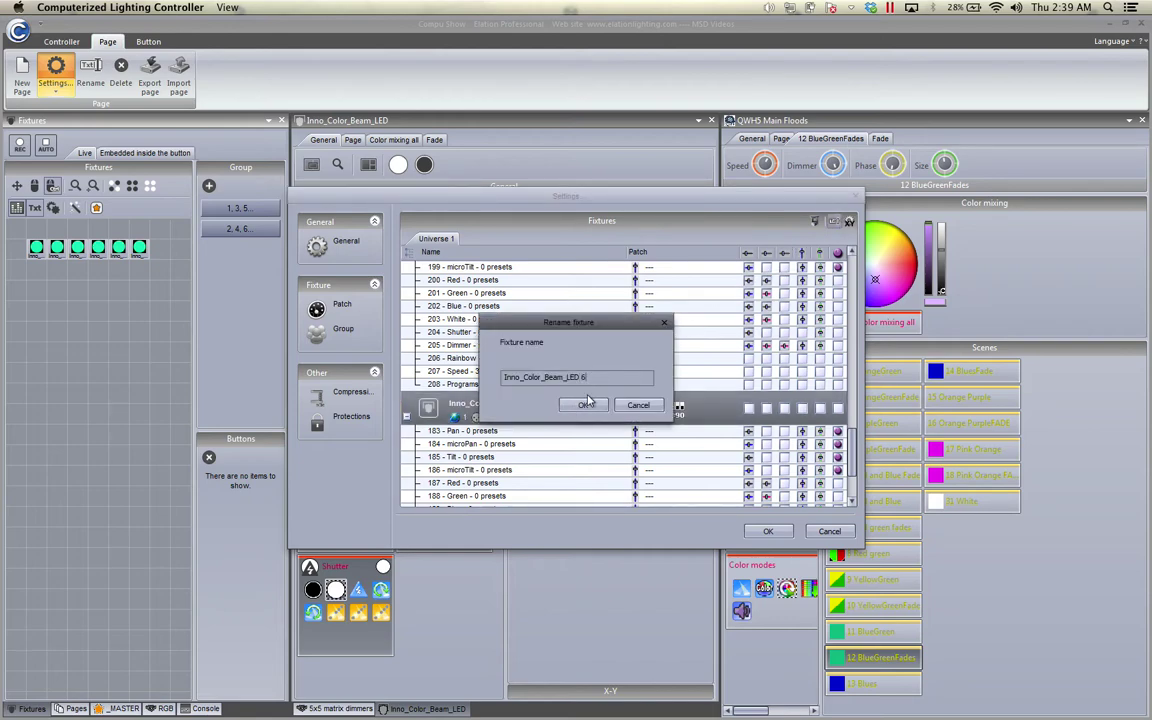
pyautogui.write('6')
pyautogui.click(587, 404)
pyautogui.click(755, 531)
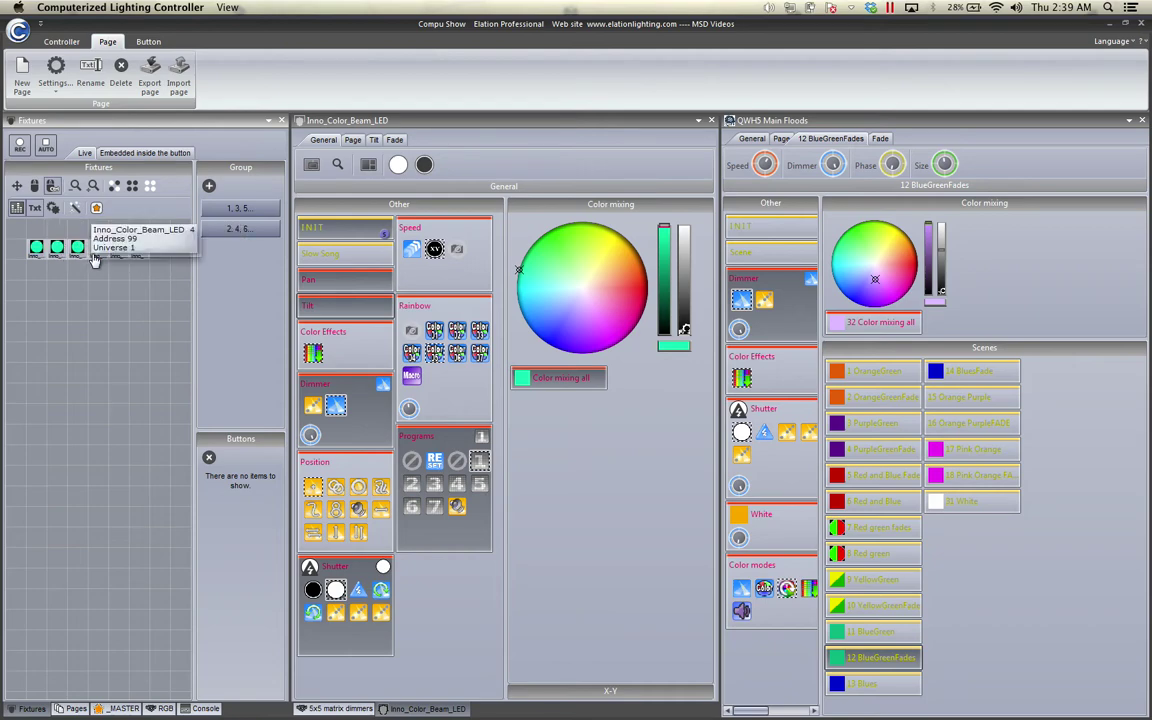
# Step: Reopen the page's patch and move Inno_Color_Beam_LED fixture 4 to channel 295, fixture 5 to channel 202 and fixture 6 to channel 341
pyautogui.click(56, 70)
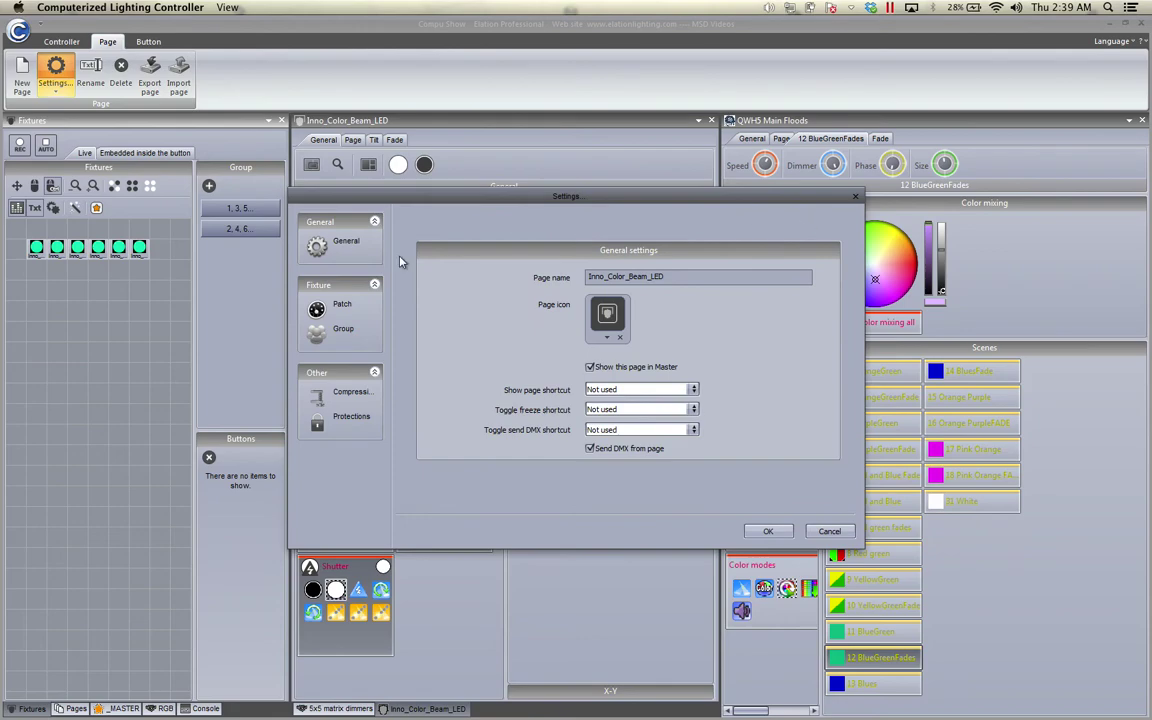
pyautogui.click(342, 305)
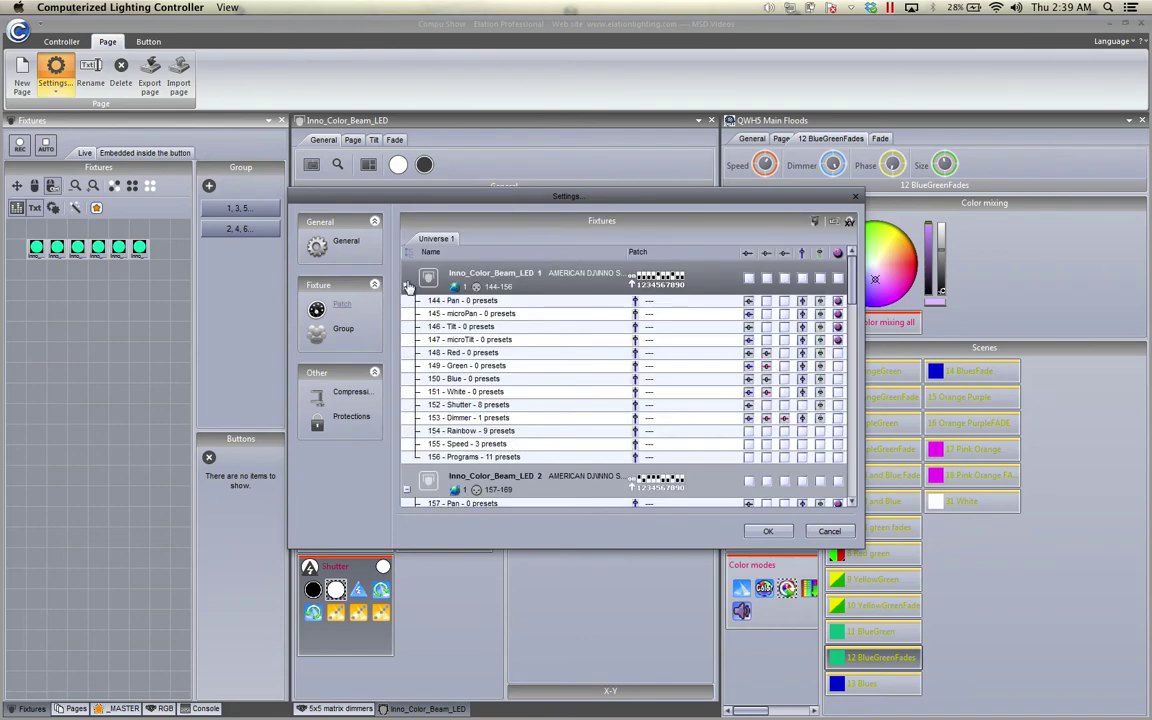
pyautogui.click(814, 226)
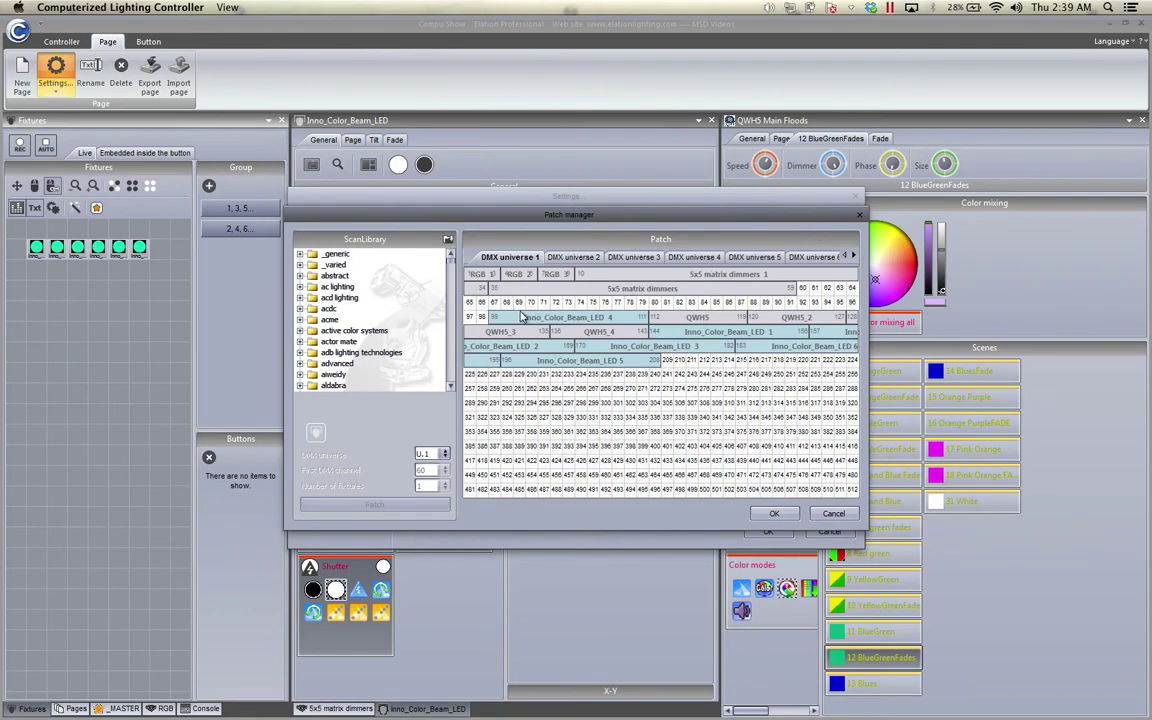
pyautogui.moveTo(500, 317); pyautogui.dragTo(550, 403)
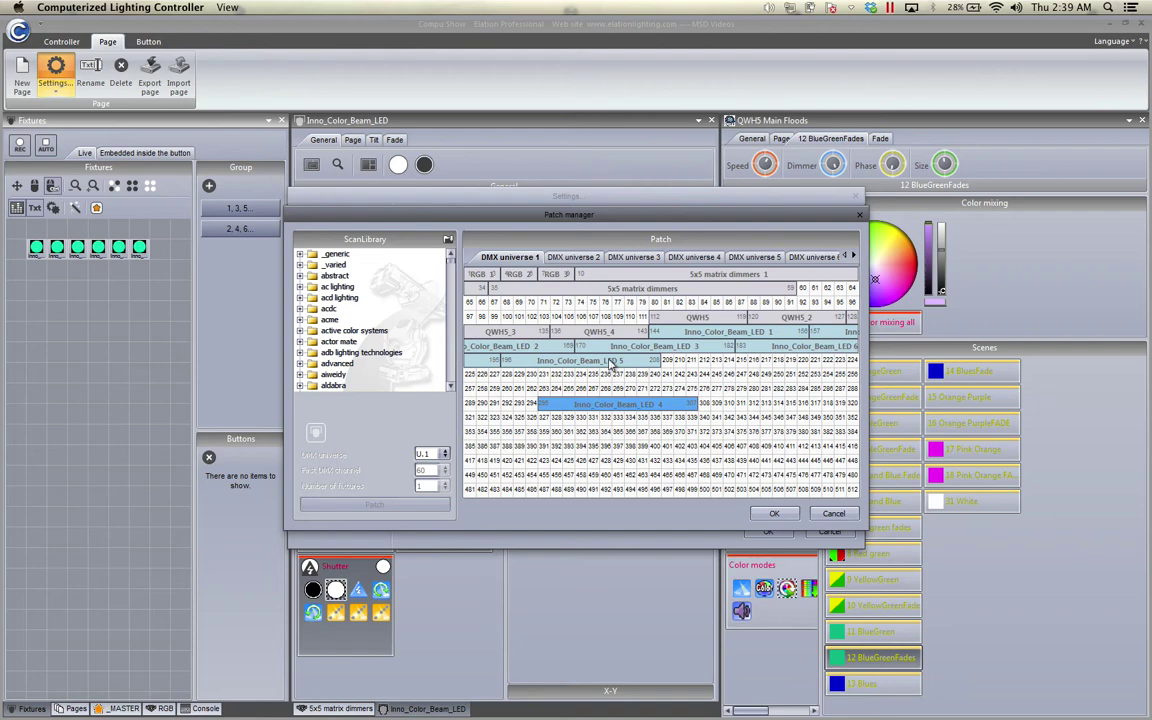
pyautogui.moveTo(609, 362); pyautogui.dragTo(684, 370)
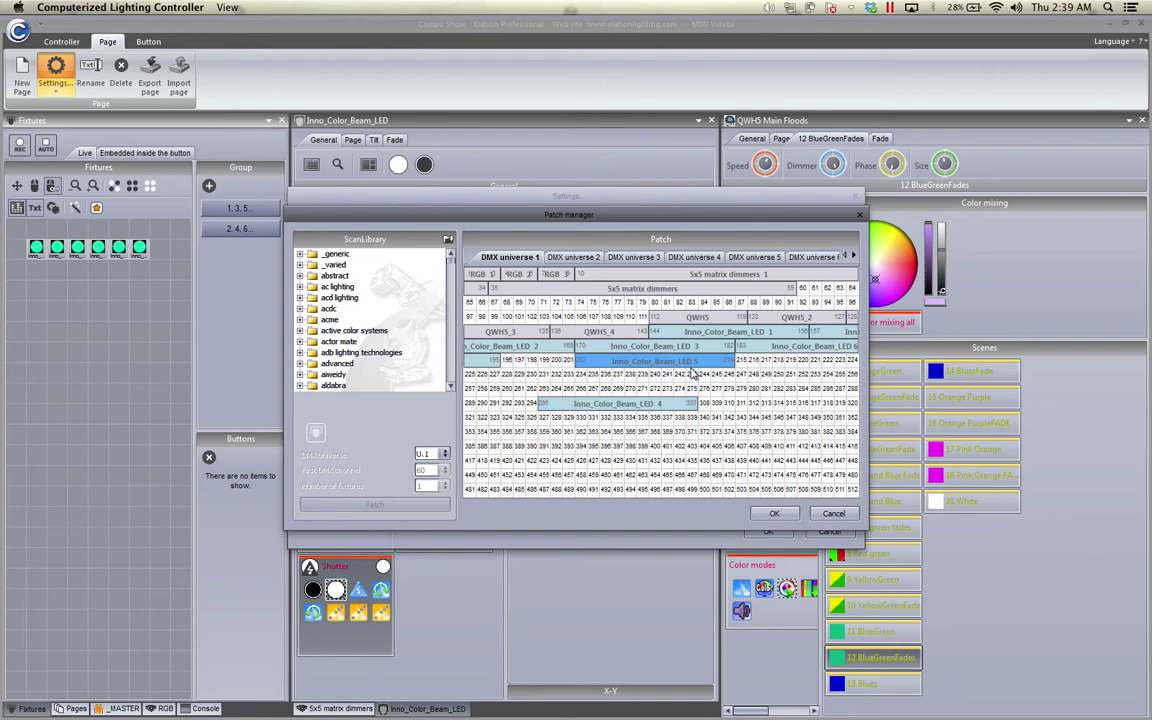
pyautogui.moveTo(784, 342); pyautogui.dragTo(762, 426)
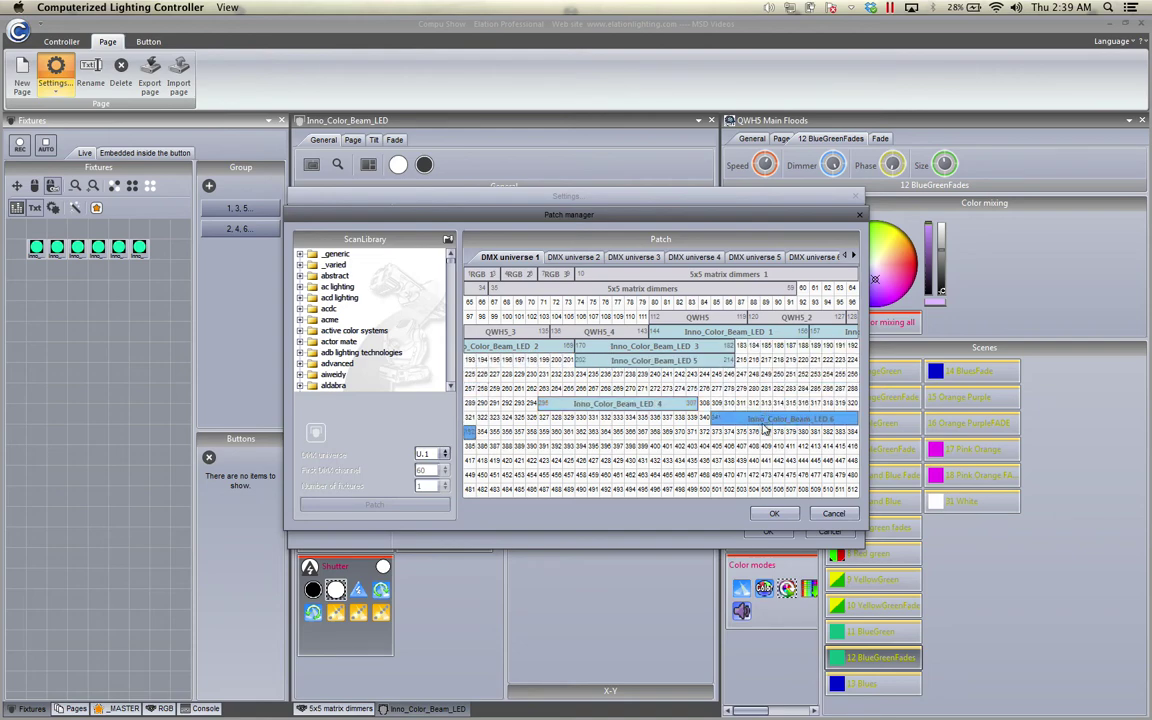
# Step: Repatch Inno_Color_Beam_LED fixtures 4, 5 and 6 consecutively at channels 183, 196 and 209, and save the patch and page settings
pyautogui.moveTo(587, 402); pyautogui.dragTo(780, 342)
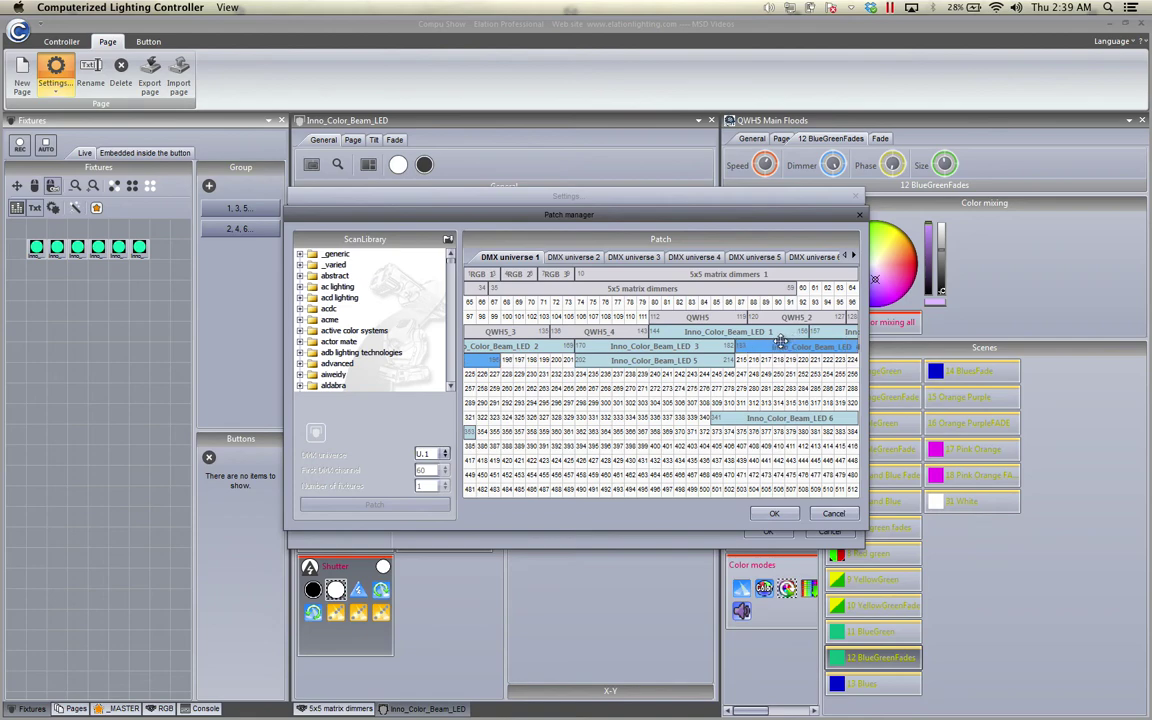
pyautogui.moveTo(697, 366); pyautogui.dragTo(641, 370)
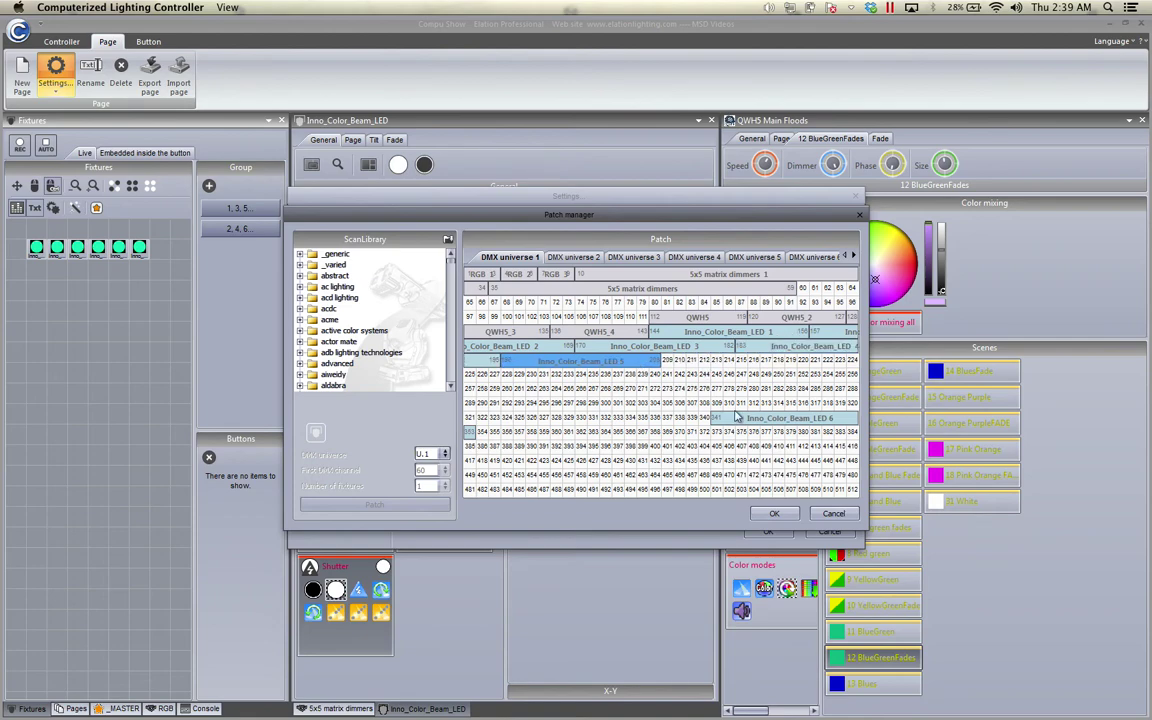
pyautogui.moveTo(741, 416); pyautogui.dragTo(699, 365)
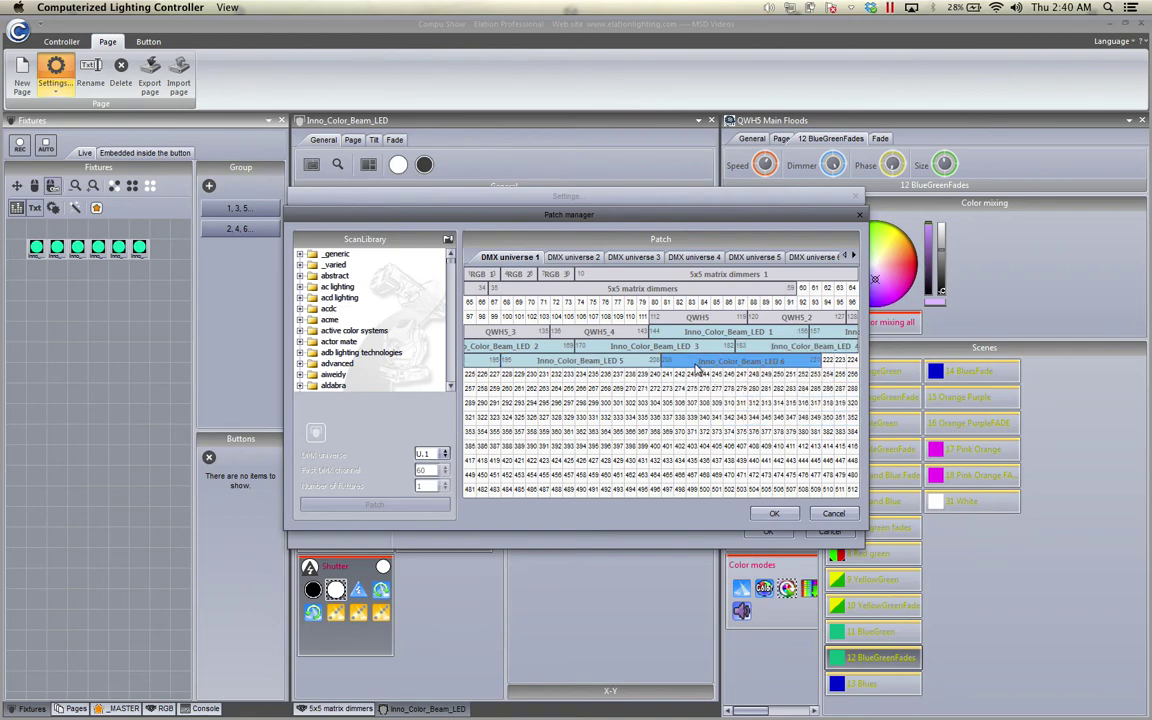
pyautogui.click(776, 514)
pyautogui.click(768, 531)
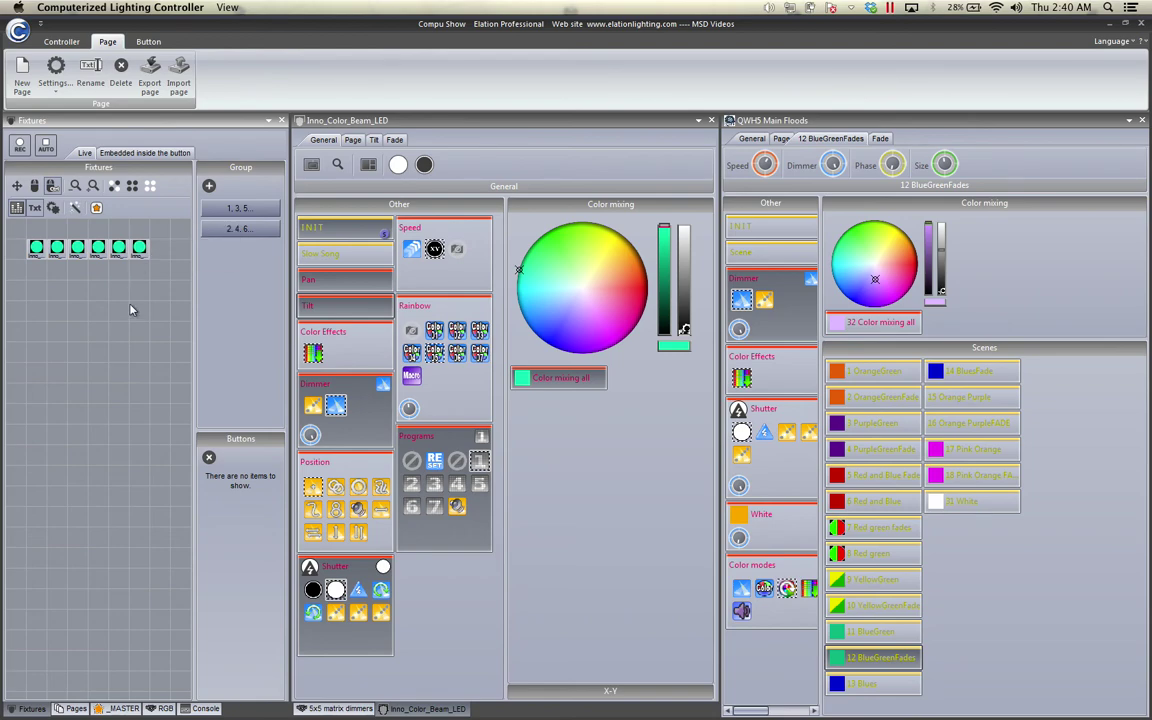
# Step: Check which fixtures the 1, 3, 5... group selects, and clear the selection
pyautogui.click(230, 213)
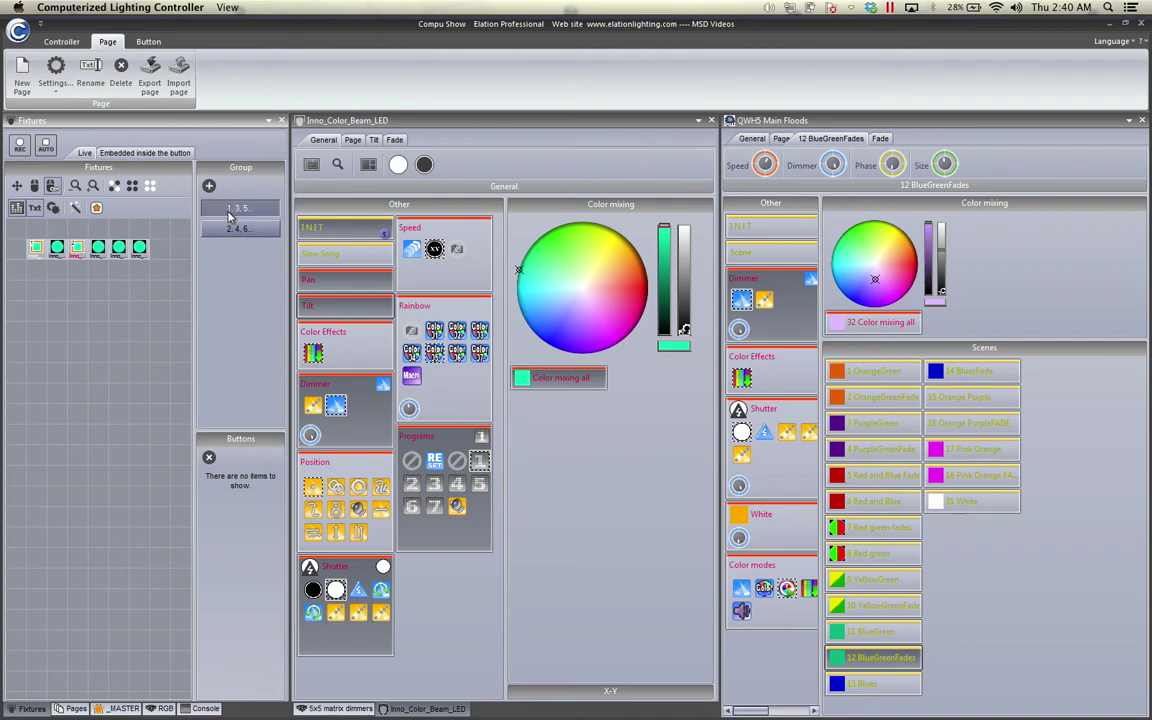
pyautogui.click(218, 216)
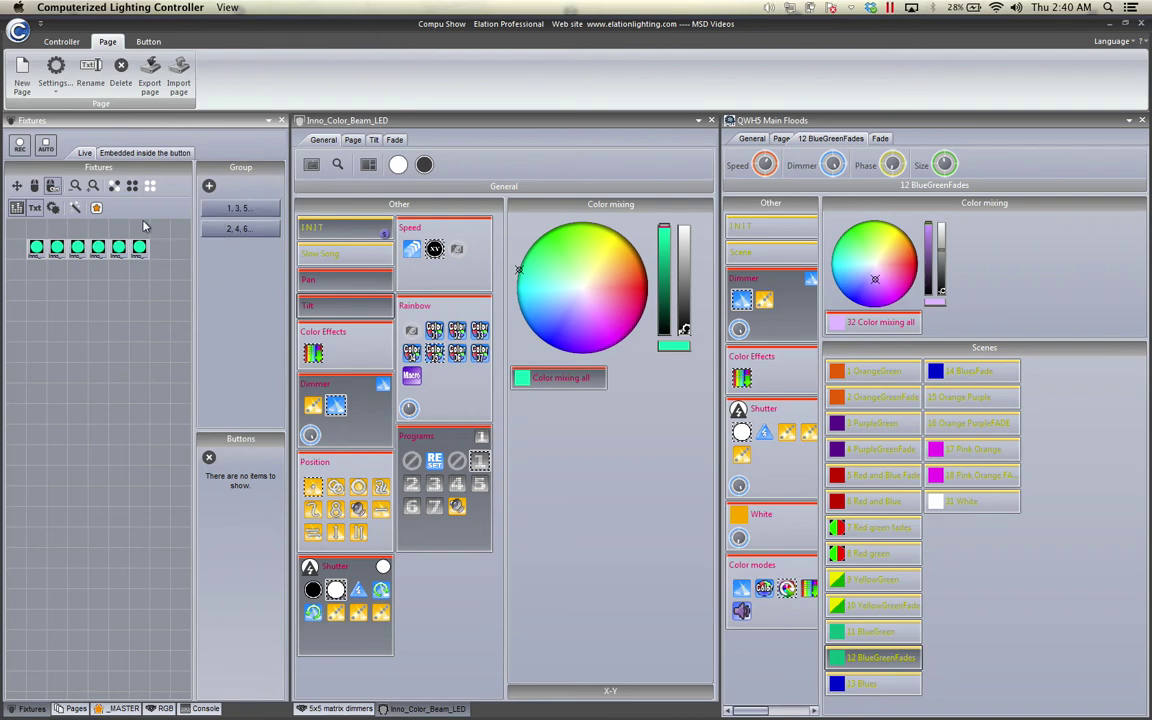